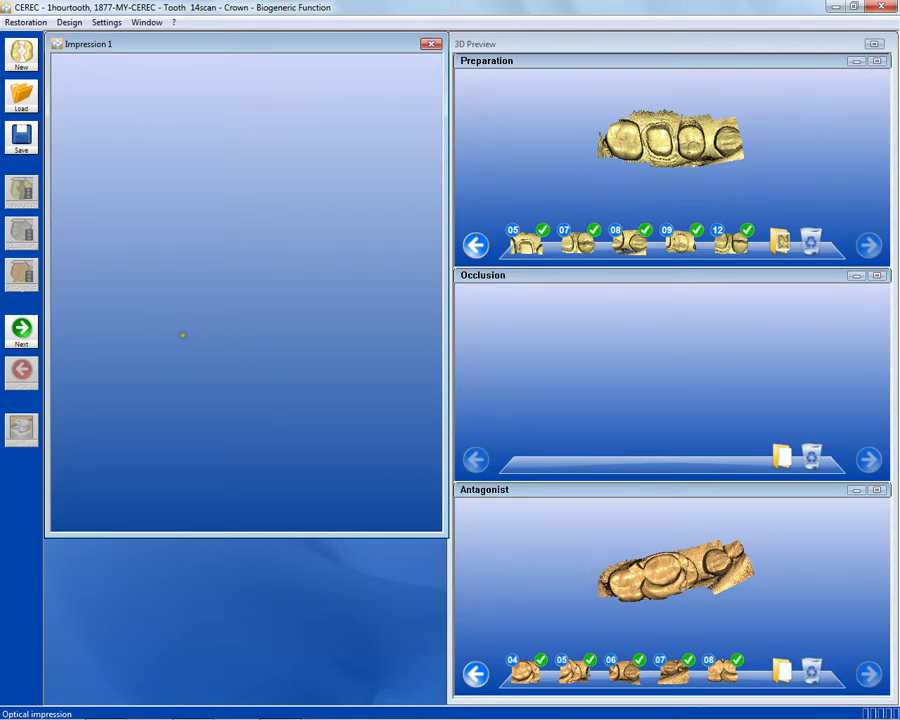
Leave the acquisition phase and pass the 3D Preview to reach the Trim preparation step
click(24, 330)
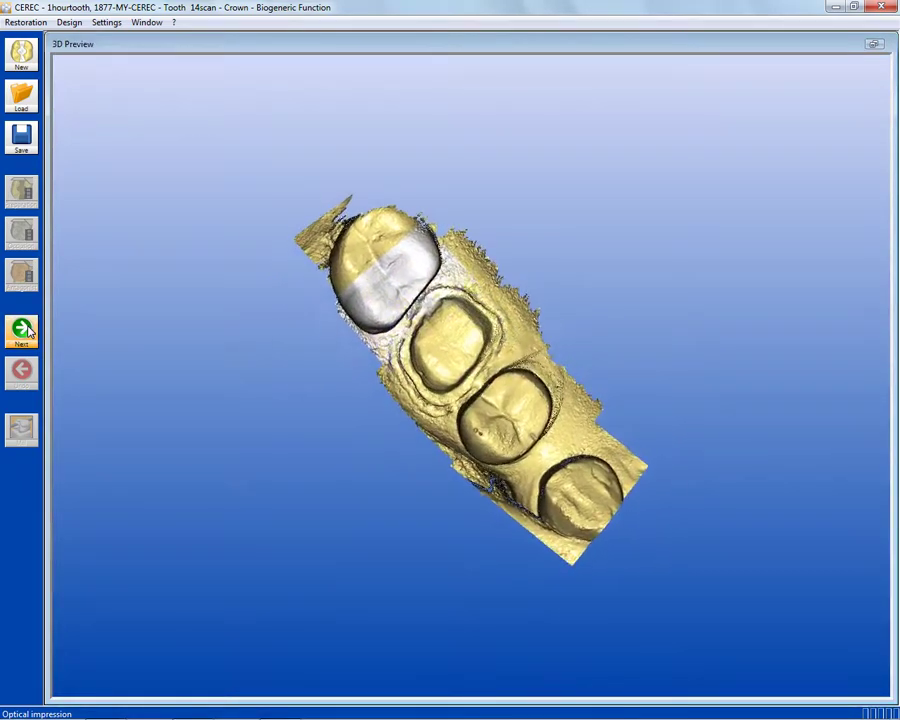
click(28, 333)
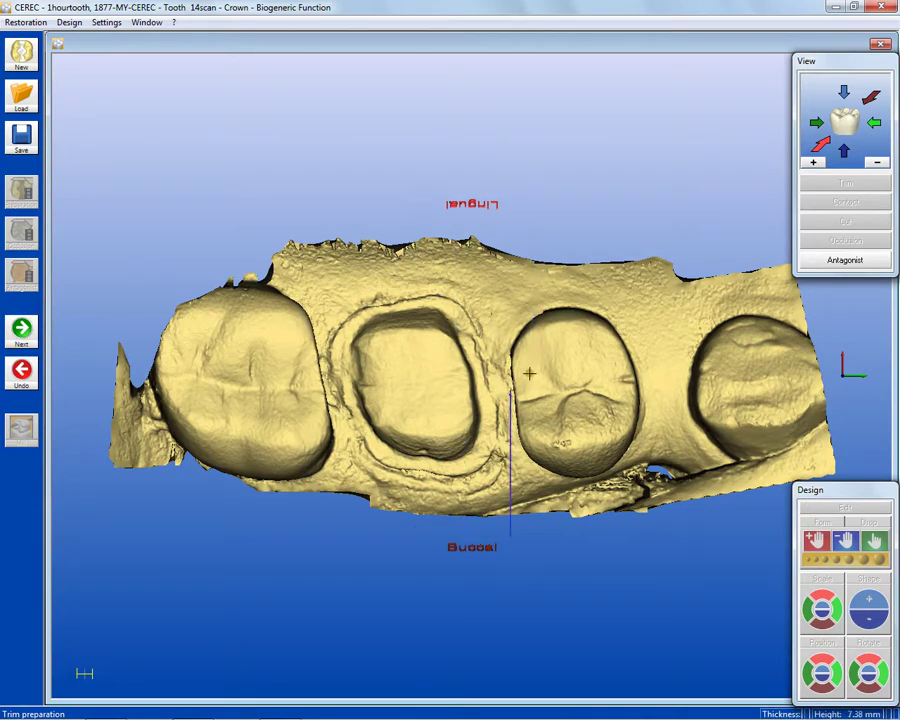
middle_drag(733, 386, 553, 395)
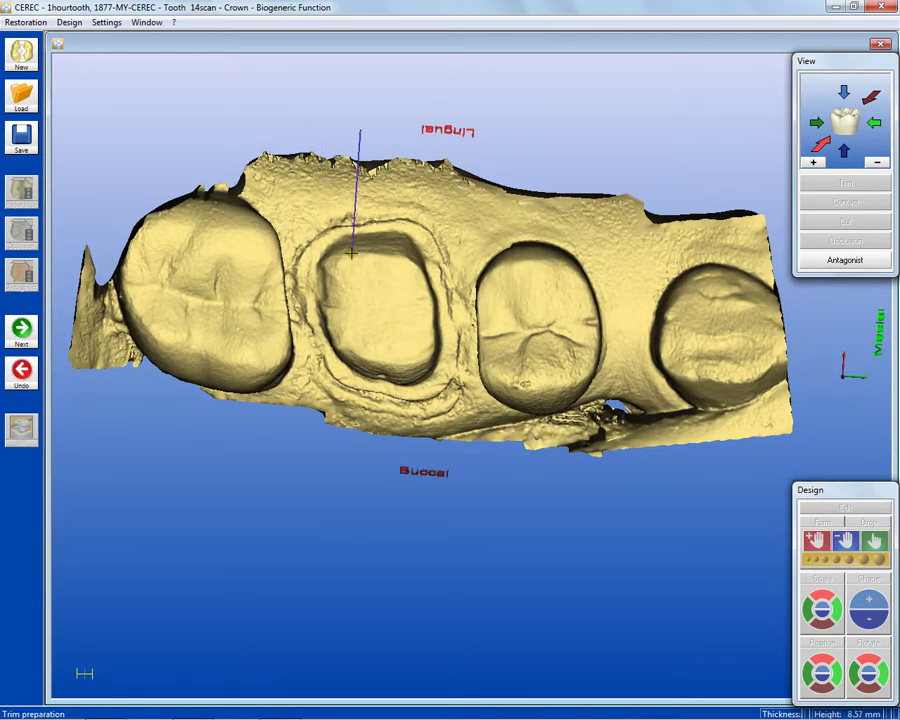
middle_drag(435, 268, 413, 370)
In Design > Correct optical impressions, trim the preparation scan's ragged outer excess with Cut outside
click(97, 23)
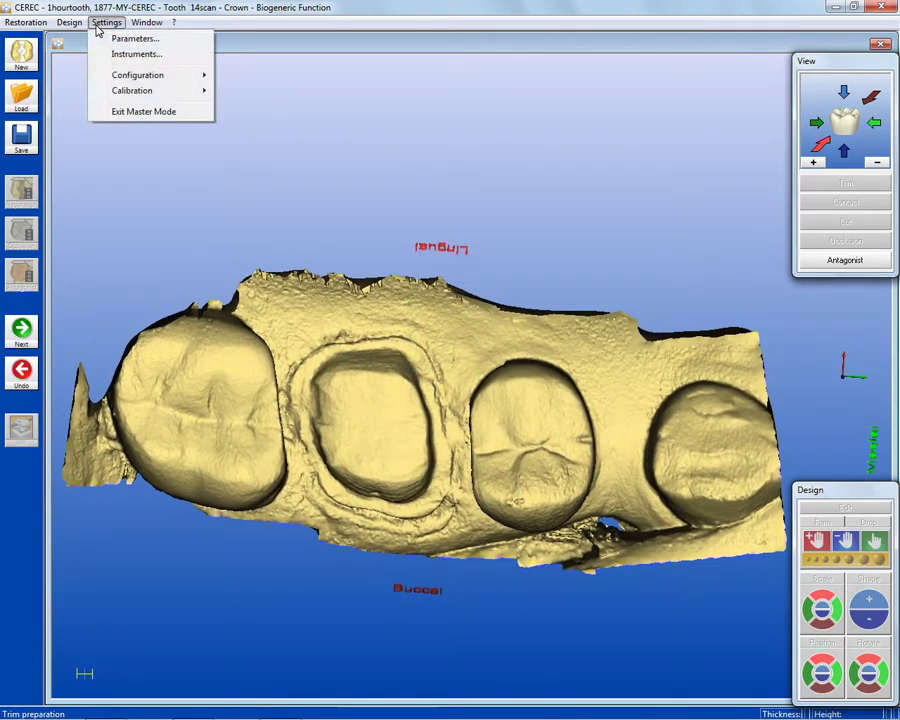
mouse_move(70, 23)
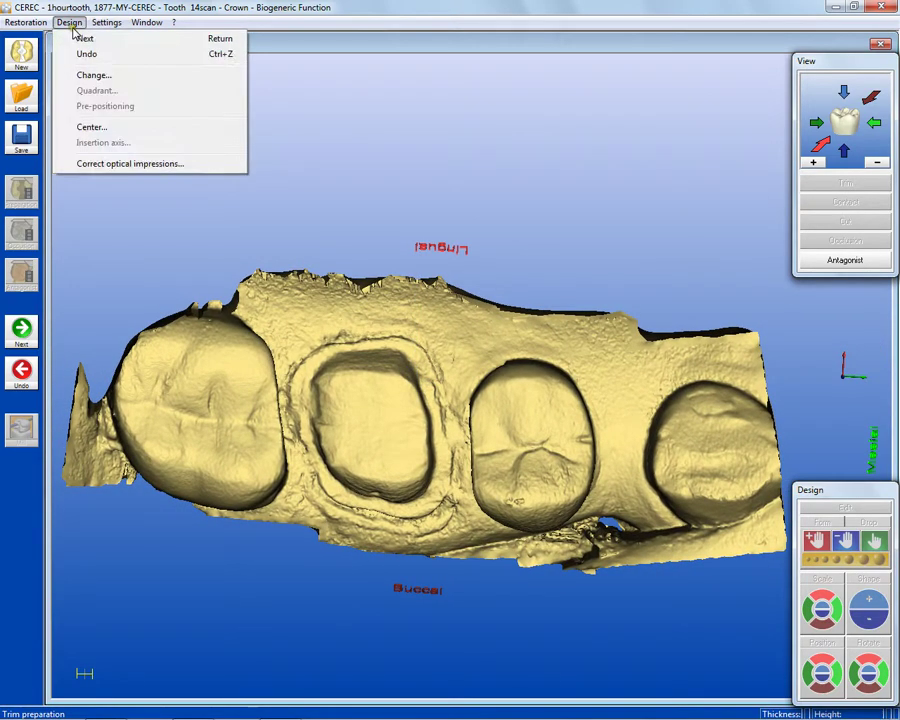
click(112, 164)
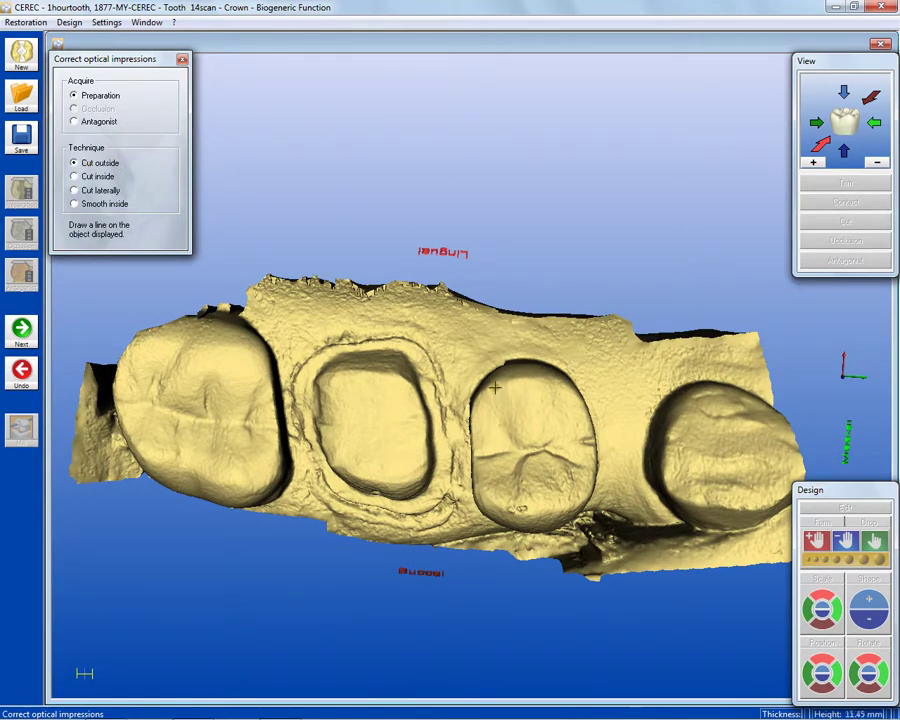
mouse_move(522, 383)
middle_down()
mouse_move(534, 392)
mouse_move(526, 368)
mouse_move(534, 367)
mouse_move(516, 394)
mouse_move(509, 373)
middle_up()
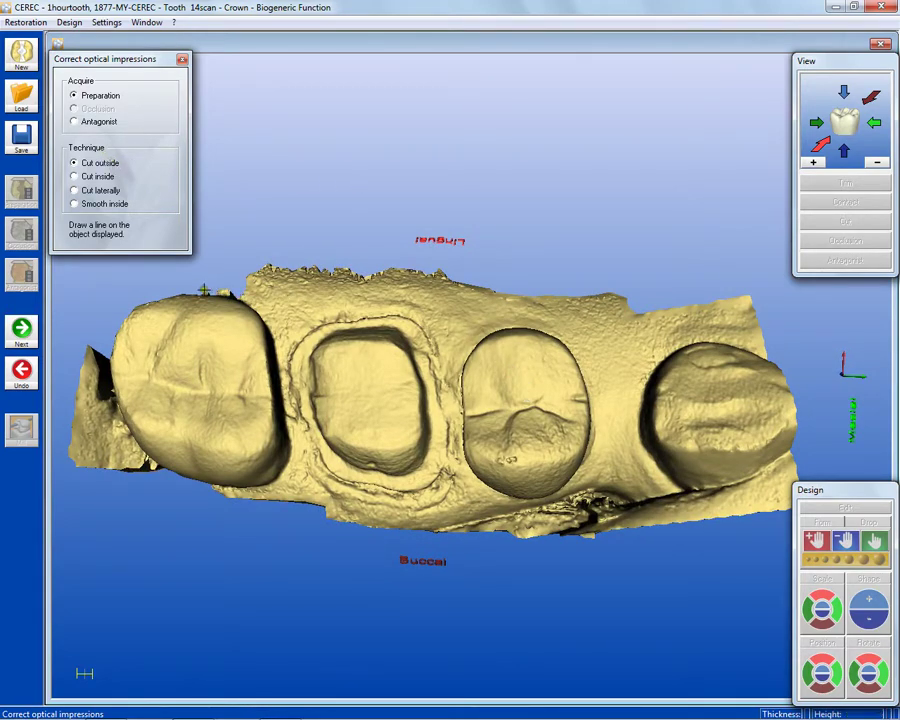
mouse_move(201, 289)
mouse_down()
mouse_move(571, 303)
mouse_move(712, 322)
mouse_move(780, 351)
mouse_move(813, 409)
mouse_move(788, 458)
mouse_move(723, 486)
mouse_move(578, 493)
mouse_move(585, 481)
mouse_move(548, 504)
mouse_move(396, 516)
mouse_move(291, 508)
mouse_move(286, 496)
mouse_move(295, 488)
mouse_move(155, 489)
mouse_move(154, 476)
mouse_move(133, 462)
mouse_move(120, 378)
mouse_up()
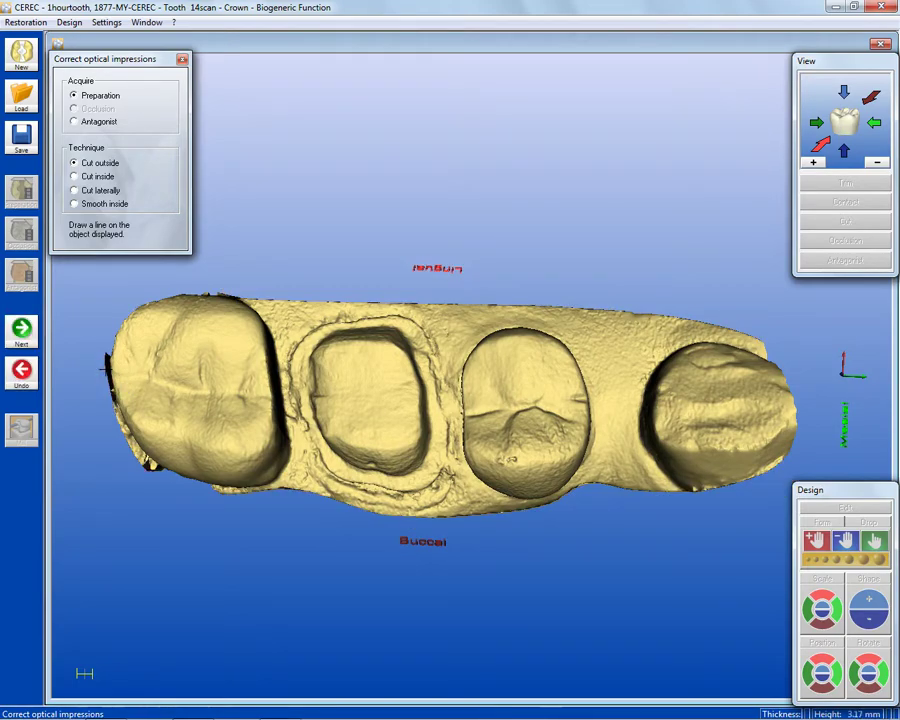
middle_drag(445, 430, 531, 430)
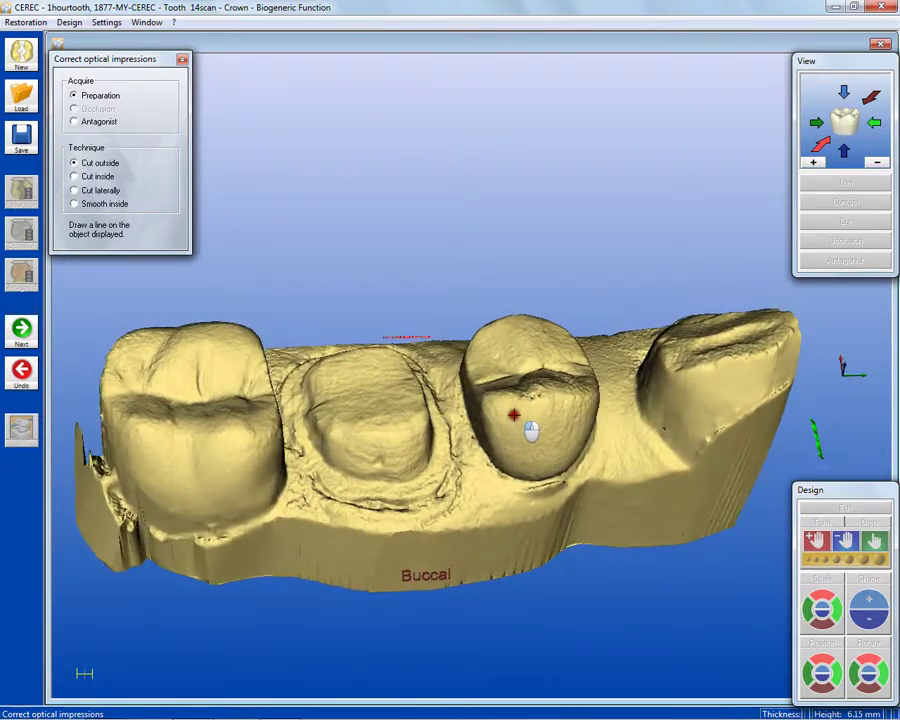
Switch to Cut inside and cut away the stray buccal base fragment at the scan's left end
click(75, 177)
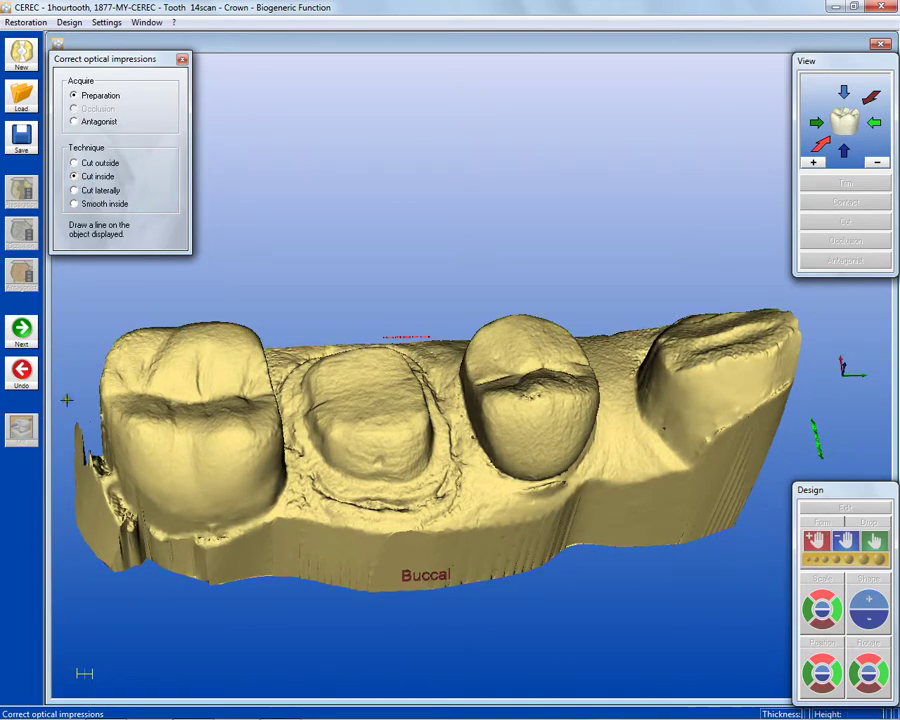
mouse_move(64, 404)
mouse_down()
mouse_move(125, 485)
mouse_move(228, 515)
mouse_move(375, 517)
mouse_move(443, 530)
mouse_move(570, 513)
mouse_move(583, 494)
mouse_move(701, 479)
mouse_move(807, 481)
mouse_move(766, 489)
mouse_move(747, 544)
mouse_move(544, 578)
mouse_move(518, 591)
mouse_move(374, 611)
mouse_move(210, 612)
mouse_move(91, 576)
mouse_up()
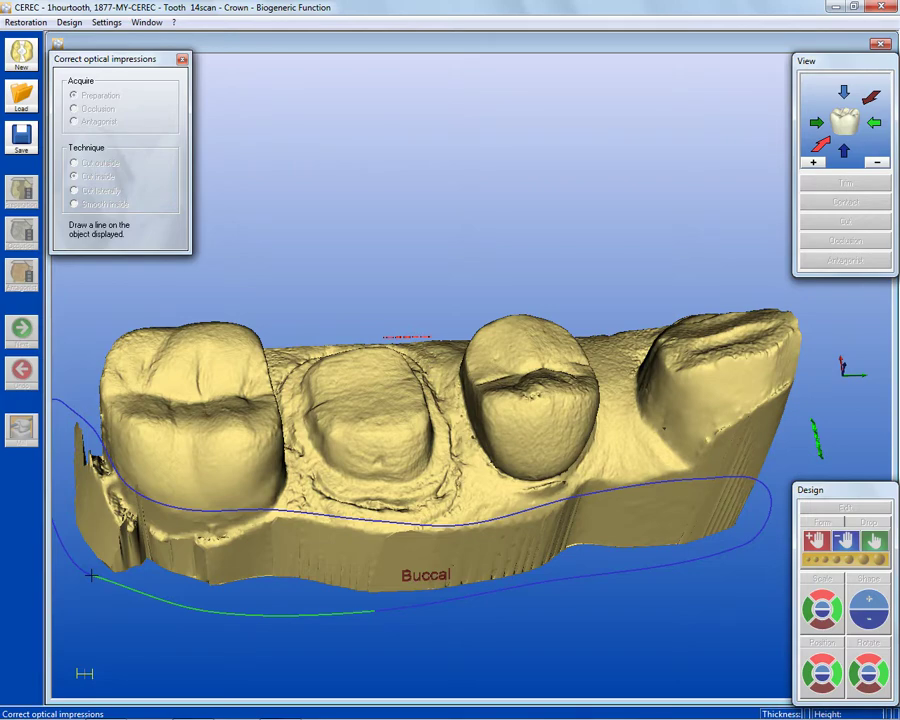
drag(91, 576, 91, 576)
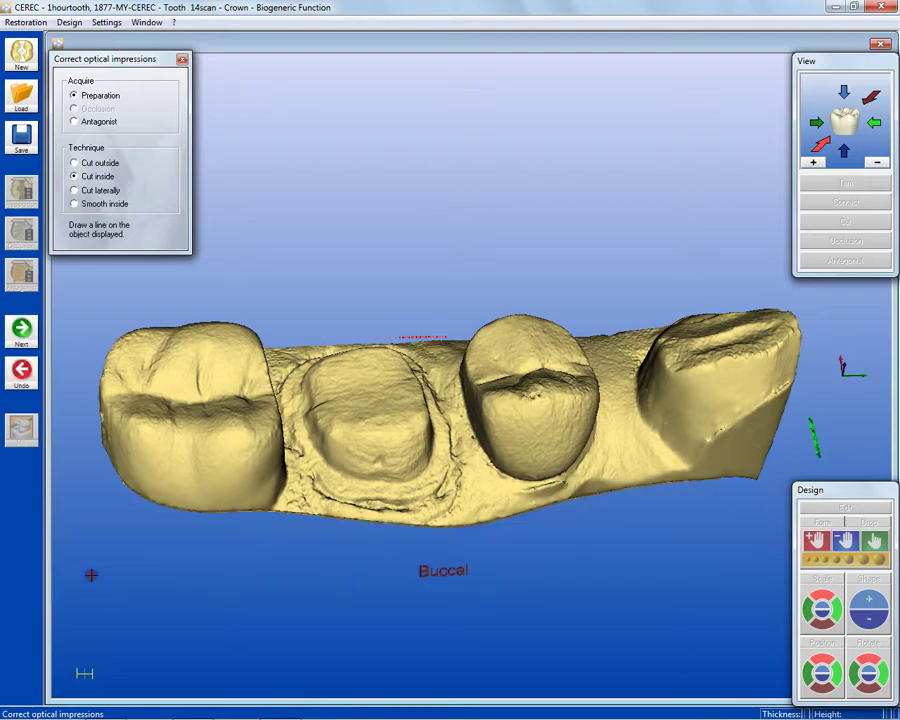
middle_drag(492, 512, 494, 398)
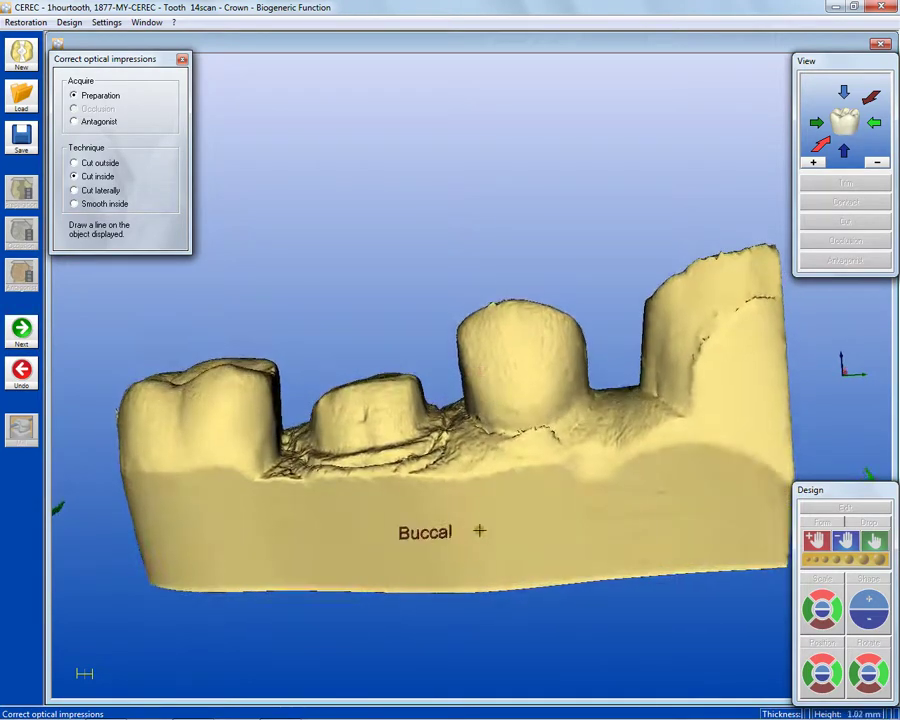
Draw a small closed Cut inside loop to punch a hole through the buccal wall
click(497, 510)
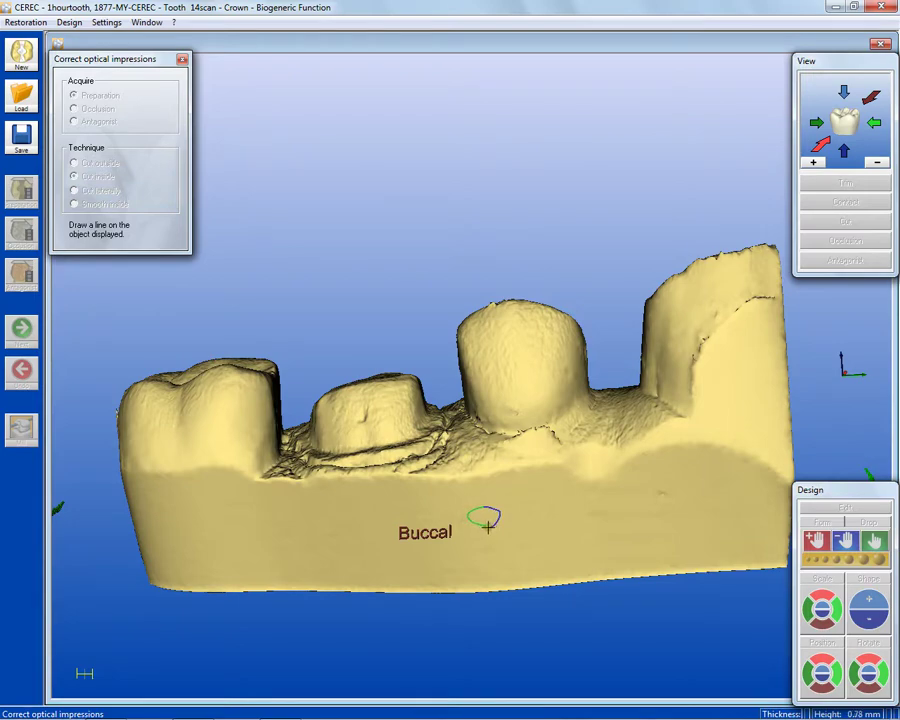
click(487, 526)
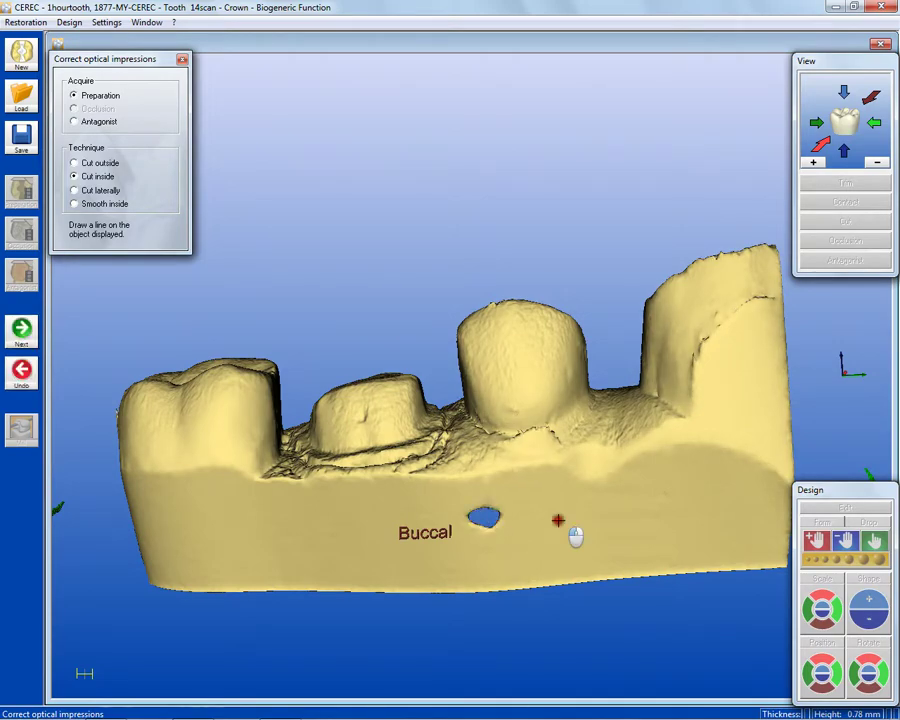
middle_drag(576, 537, 411, 478)
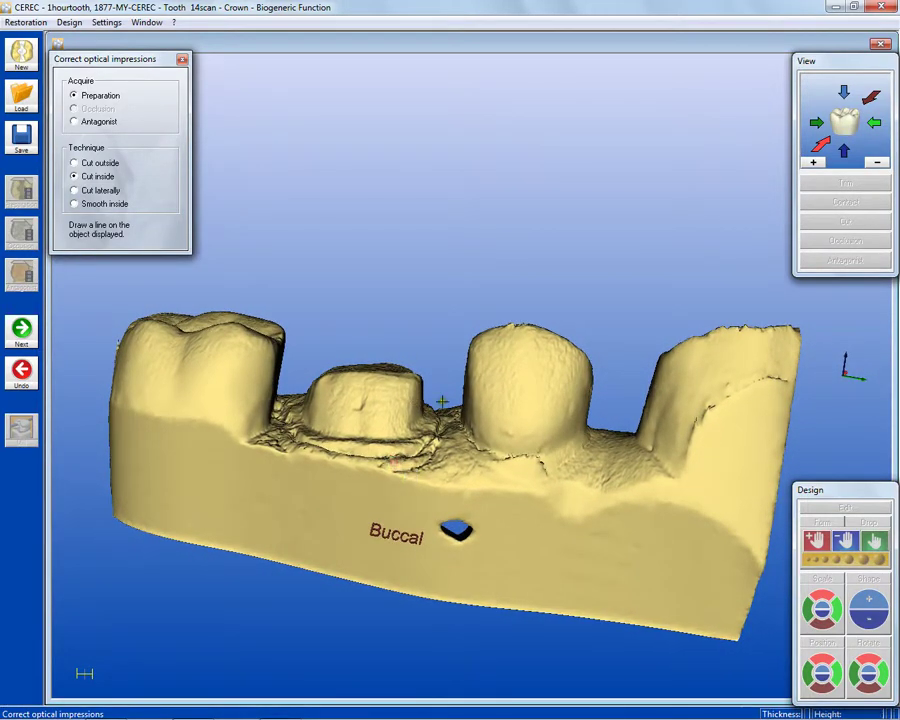
Cut out the interproximal material between the preparation and its neighbouring tooth with a small Cut inside loop
middle_drag(411, 478, 486, 402)
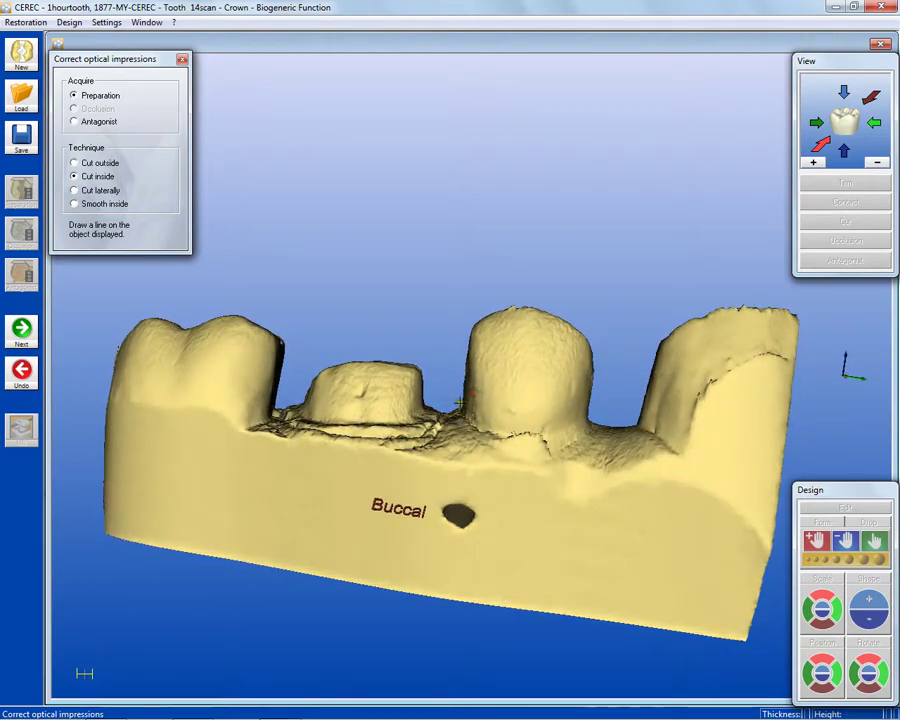
click(452, 399)
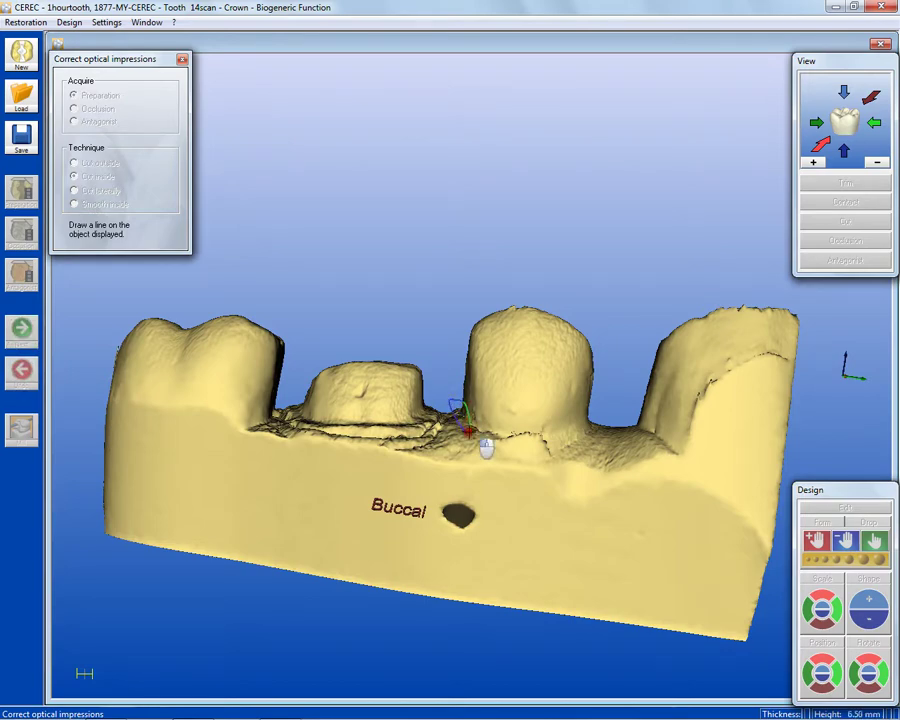
drag(466, 431, 457, 424)
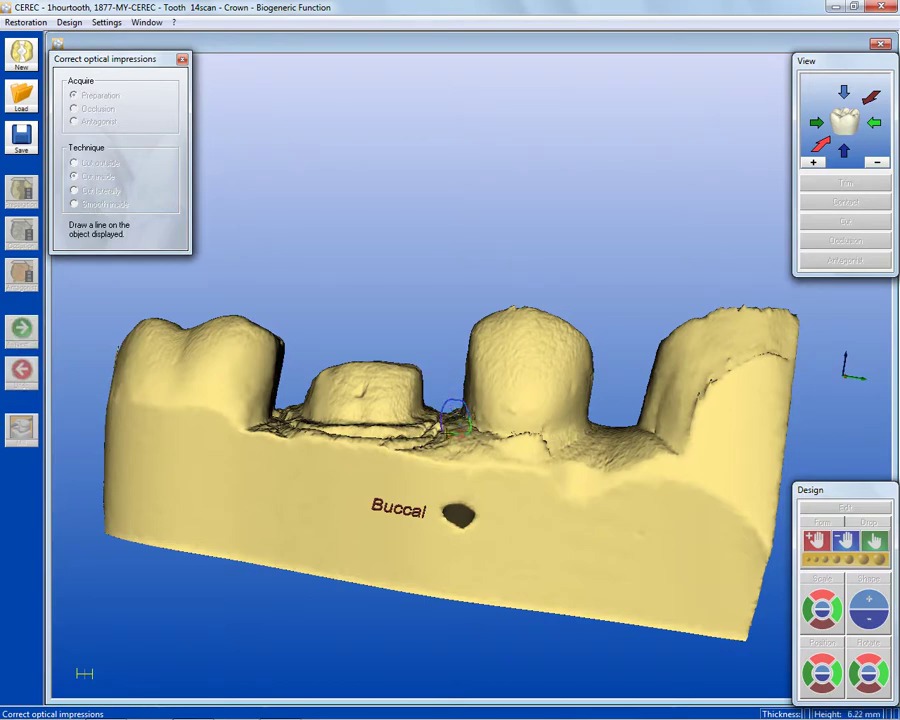
click(450, 414)
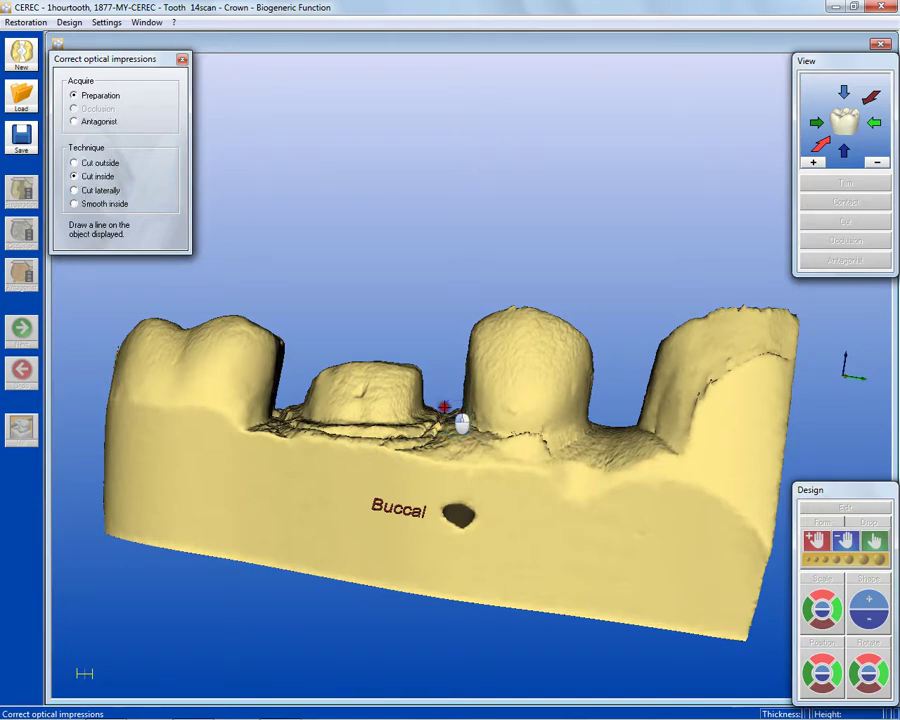
click(461, 424)
middle_drag(463, 426, 505, 541)
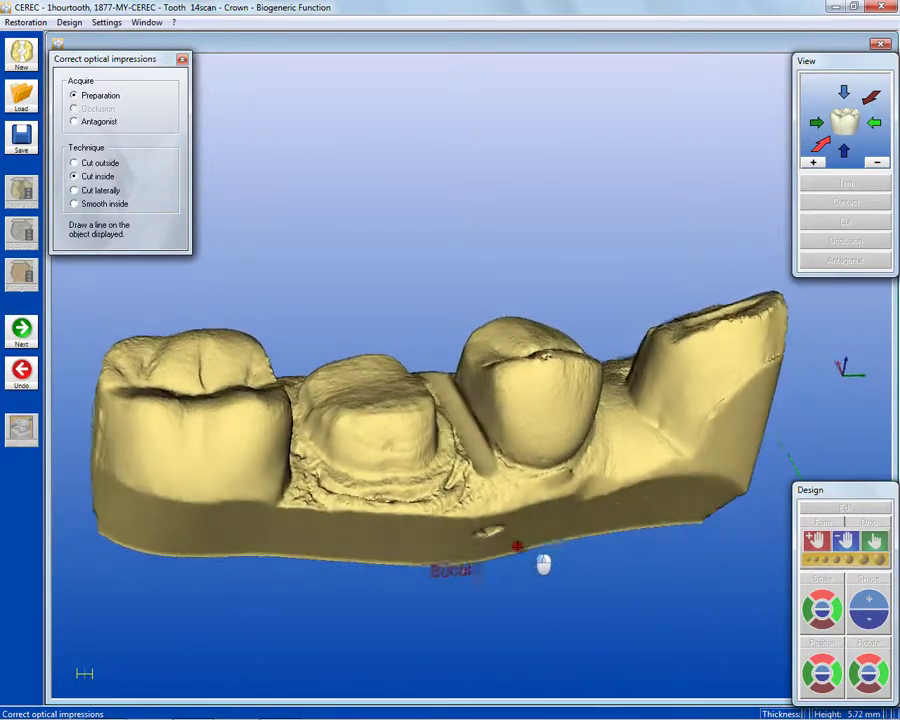
right_drag(535, 565, 462, 472)
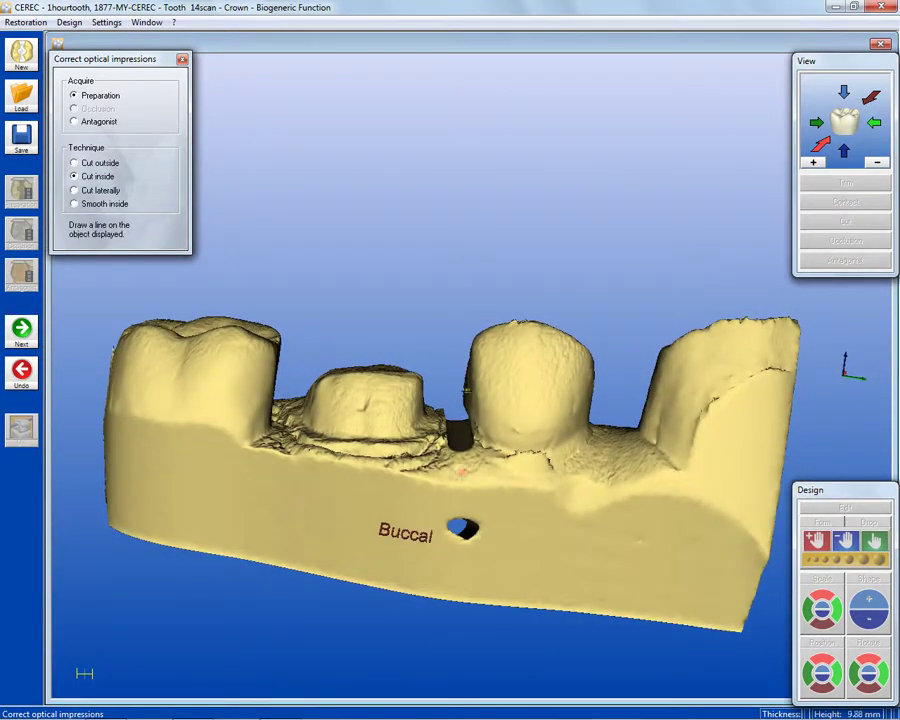
right_drag(464, 380, 400, 585)
Cut a narrow slit through the buccal base between the preparation and its left neighbour
right_drag(380, 410, 354, 468)
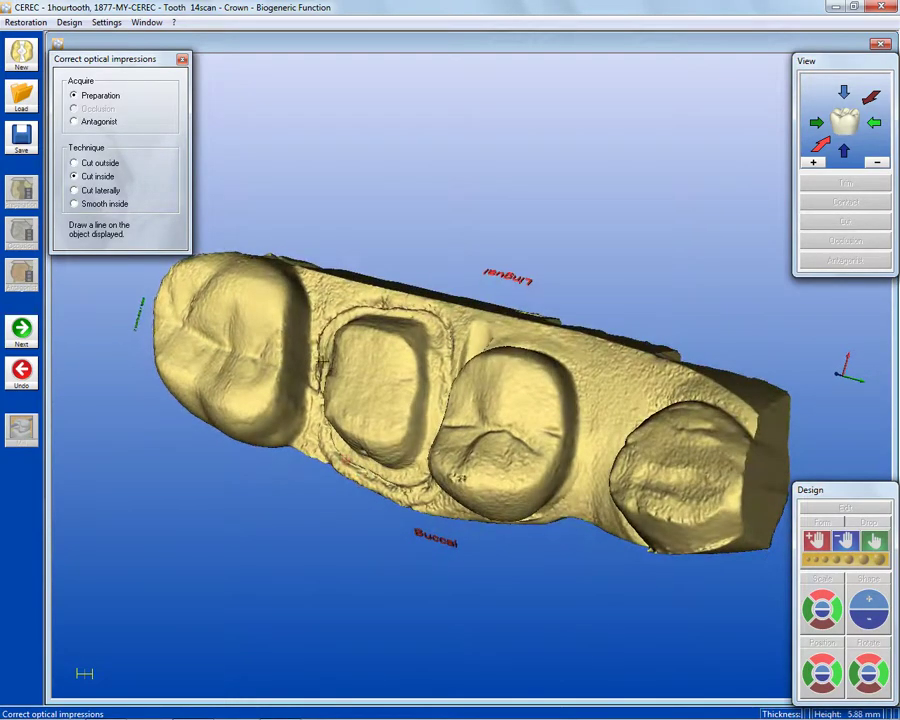
right_drag(308, 334, 352, 355)
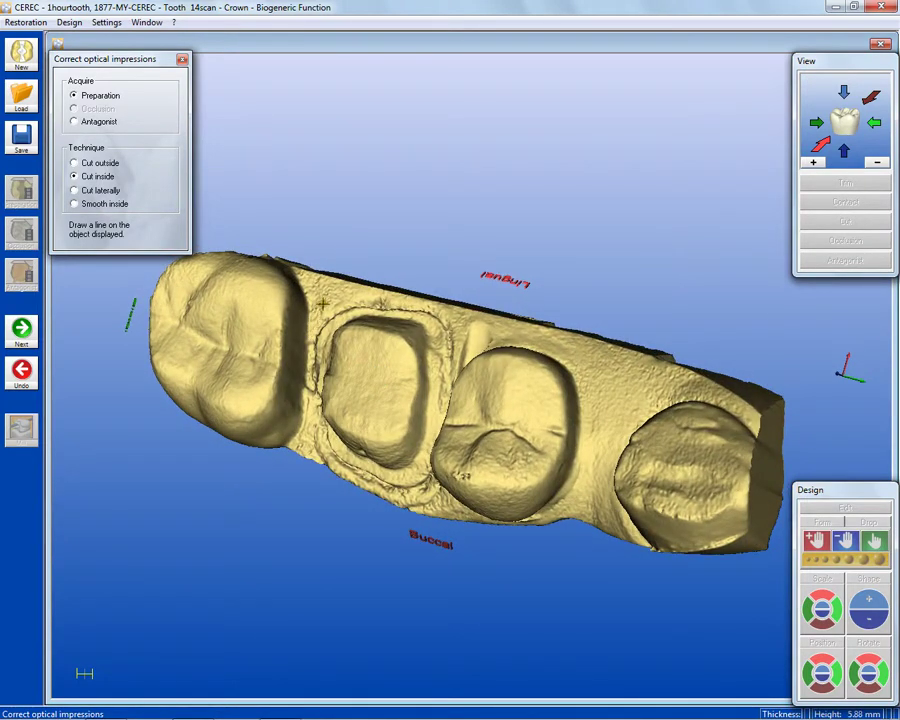
mouse_move(323, 307)
mouse_down()
mouse_move(315, 403)
mouse_move(308, 424)
mouse_move(299, 392)
mouse_up()
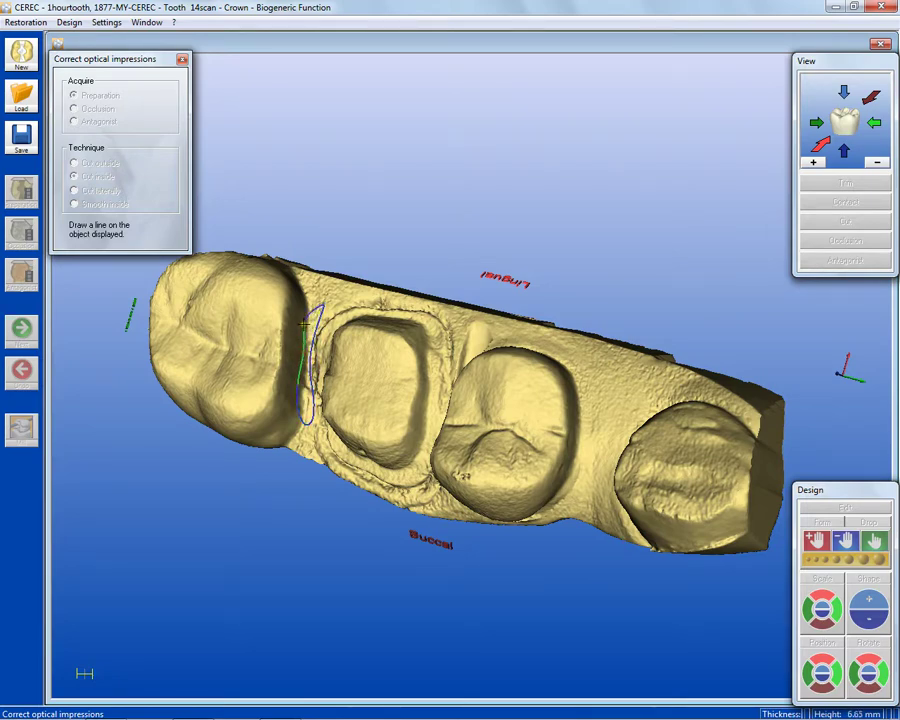
drag(301, 352, 304, 323)
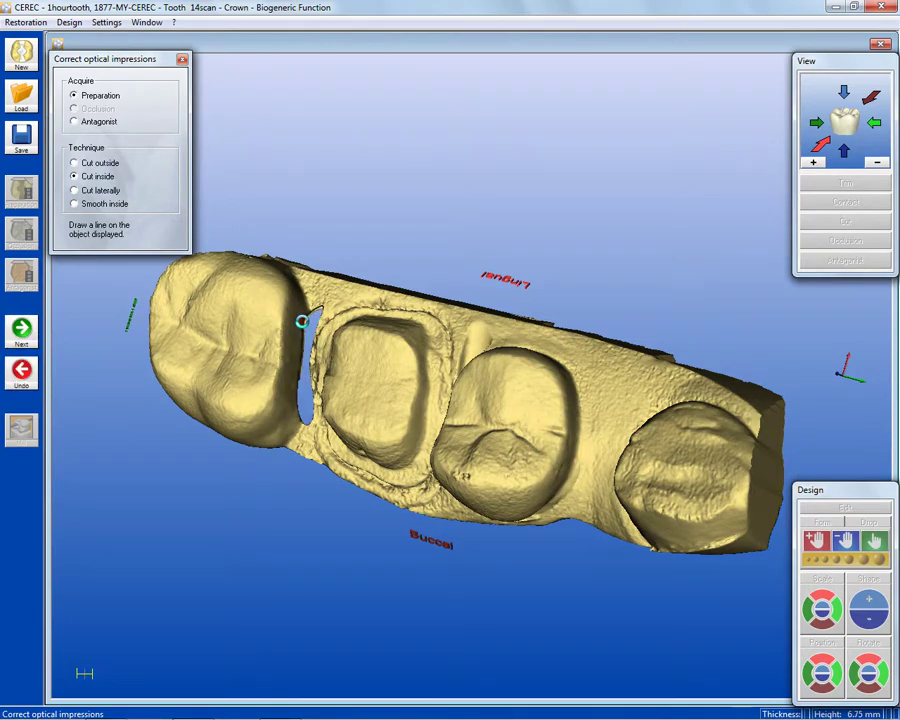
right_drag(368, 416, 384, 461)
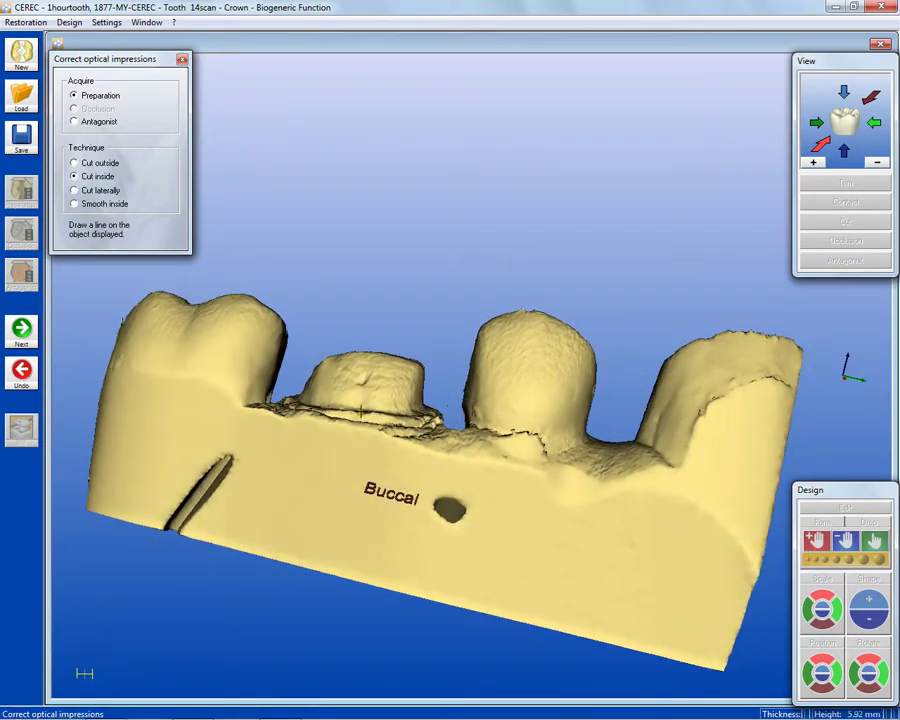
click(343, 431)
right_drag(343, 431, 392, 410)
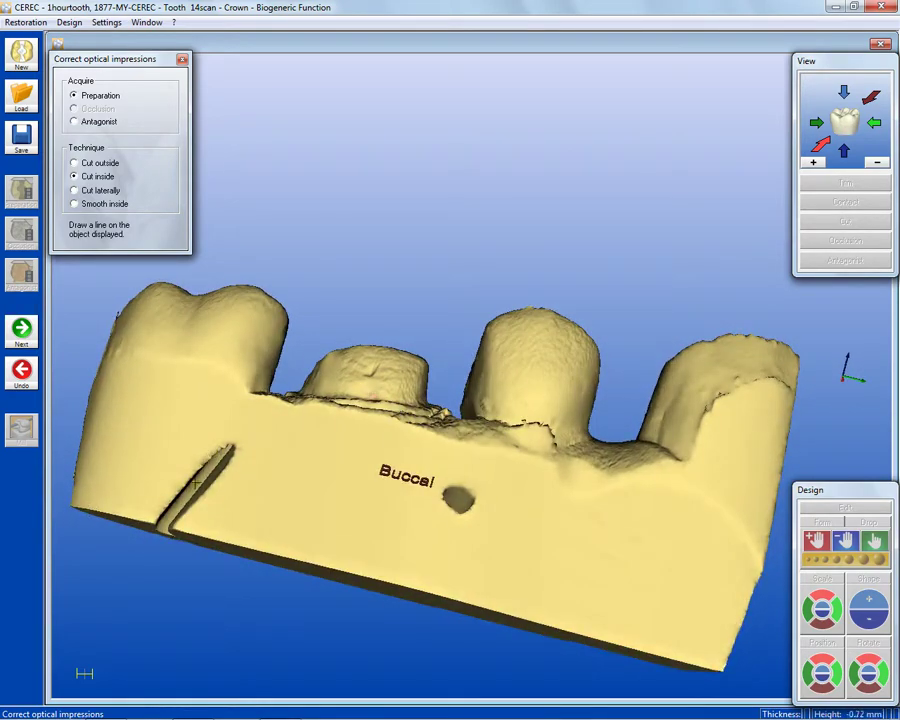
Rotate the scan through buccal, occlusal and top-down views to inspect the freed die
right_drag(400, 436, 441, 413)
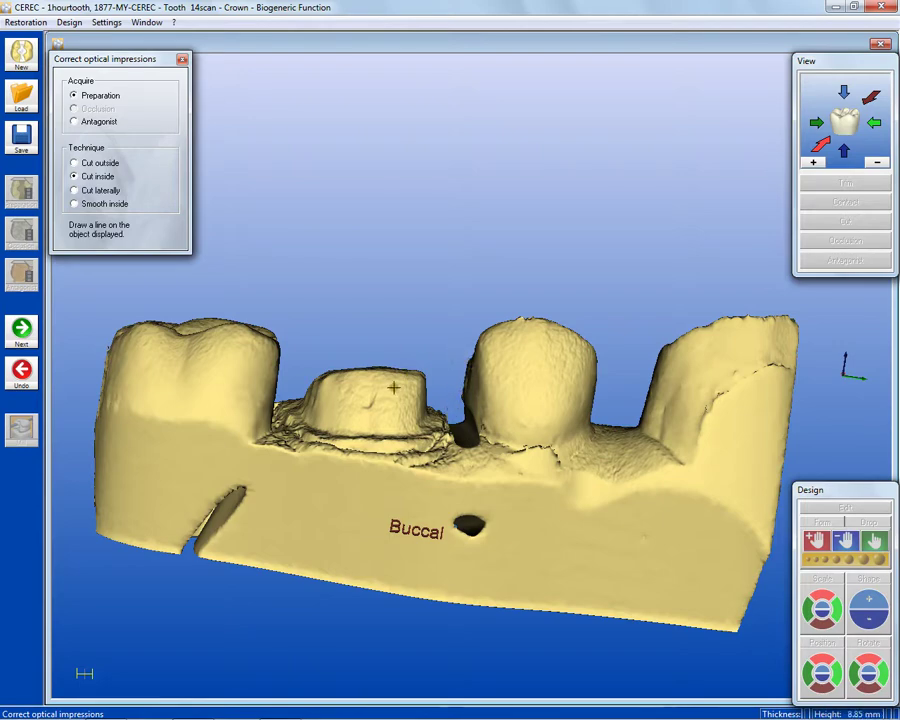
middle_drag(466, 440, 464, 466)
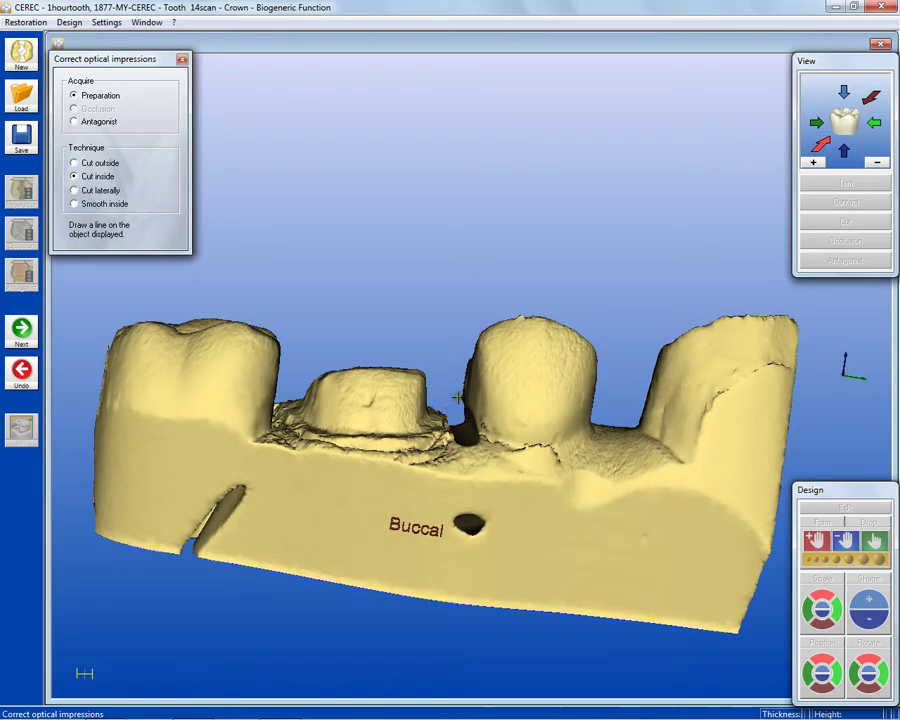
middle_drag(432, 480, 402, 482)
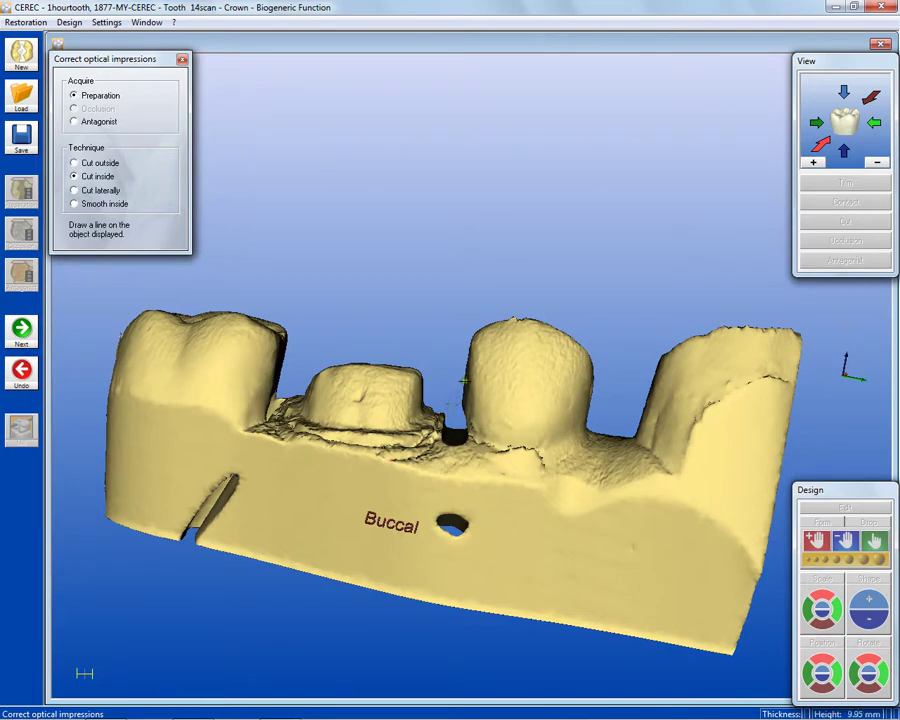
middle_drag(398, 461, 416, 647)
middle_drag(498, 517, 498, 475)
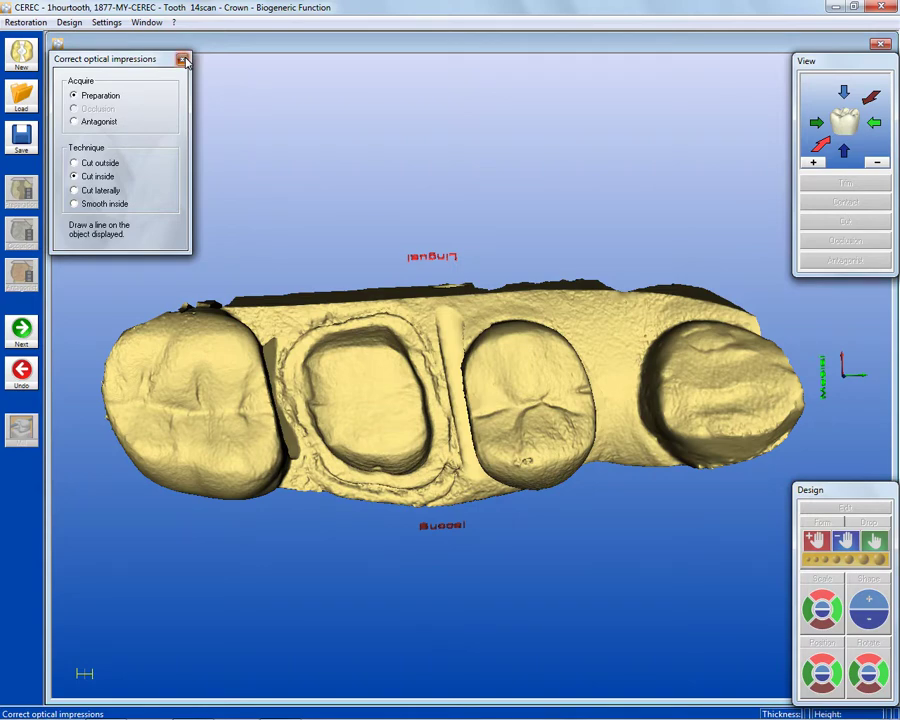
Close impression correction, then cut off the two mesial teeth between lingual and buccal points
click(183, 60)
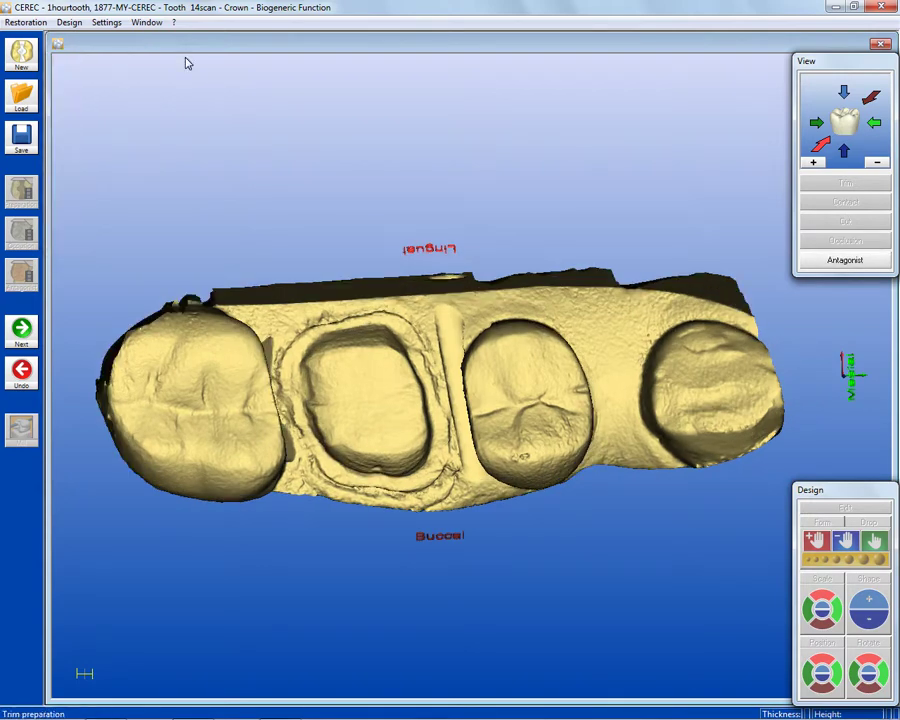
click(424, 314)
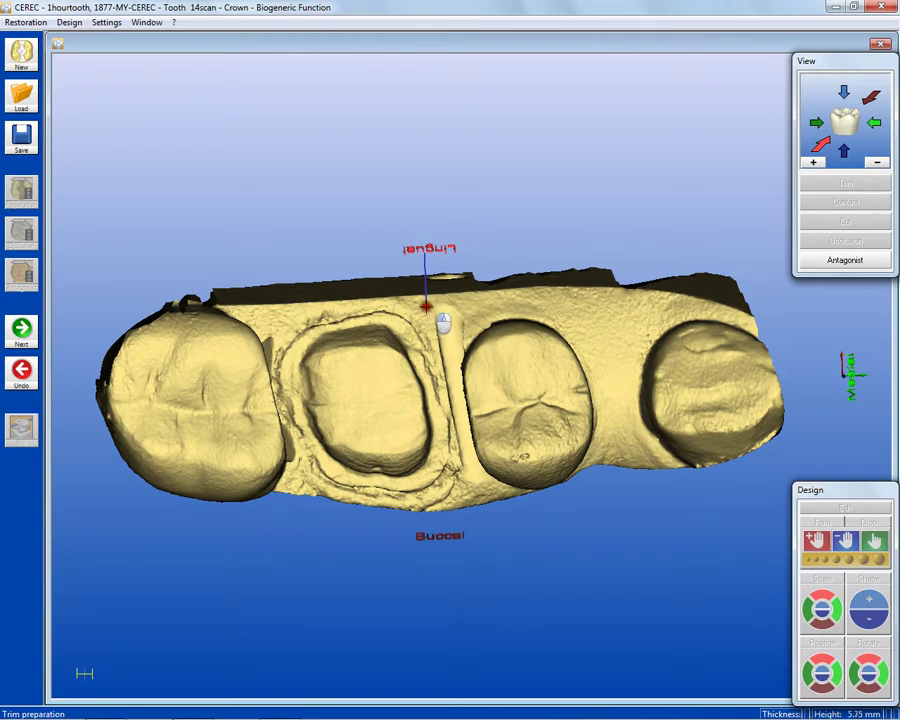
double_click(480, 489)
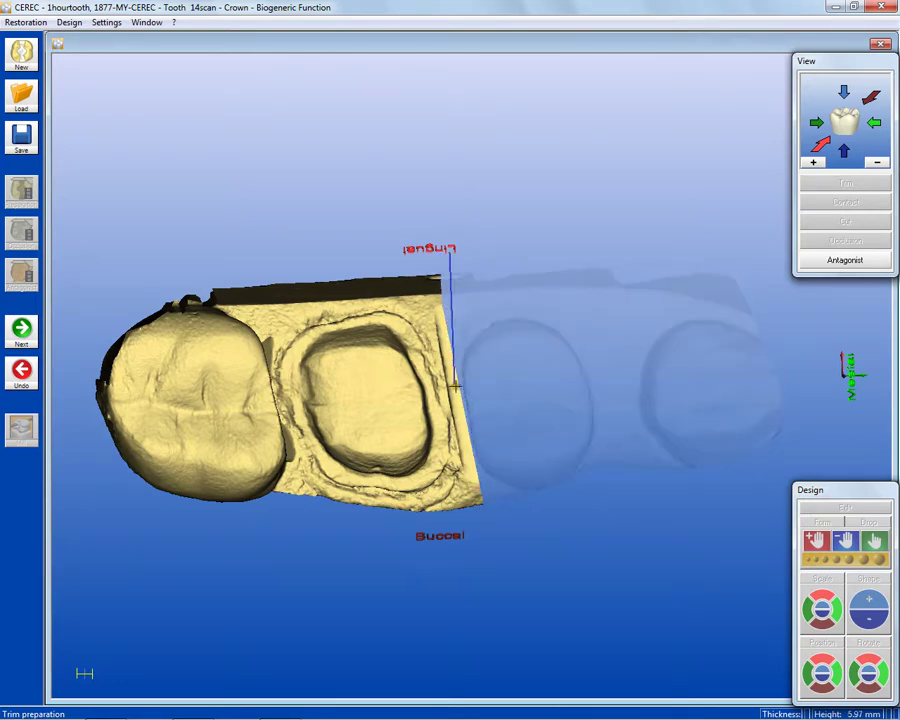
Lasso around the preparation margin to trim the die down to the prepared tooth alone
middle_drag(384, 423, 370, 408)
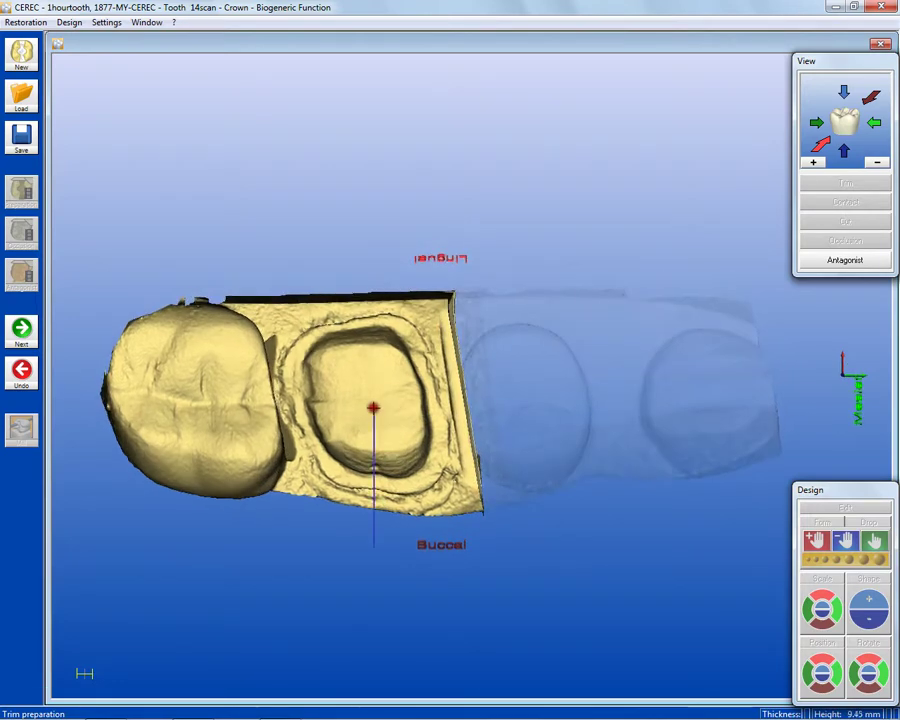
click(427, 313)
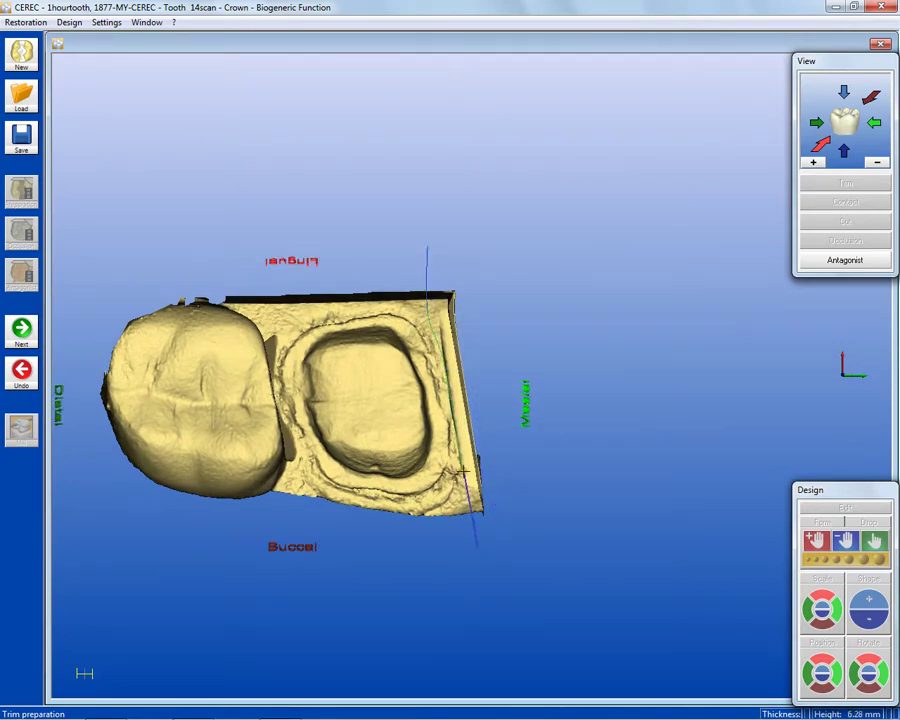
click(441, 497)
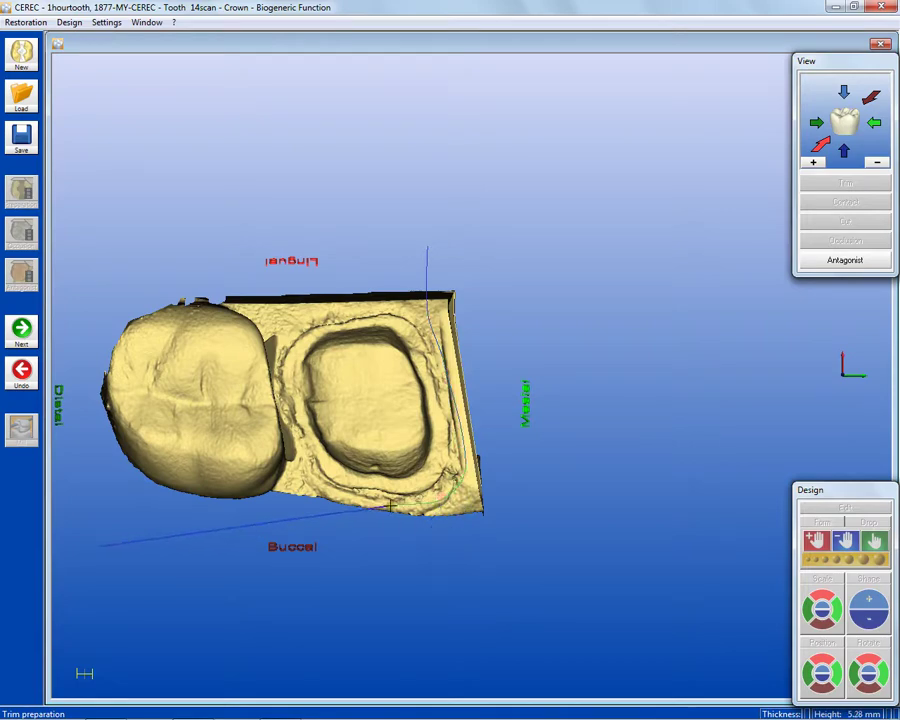
click(311, 489)
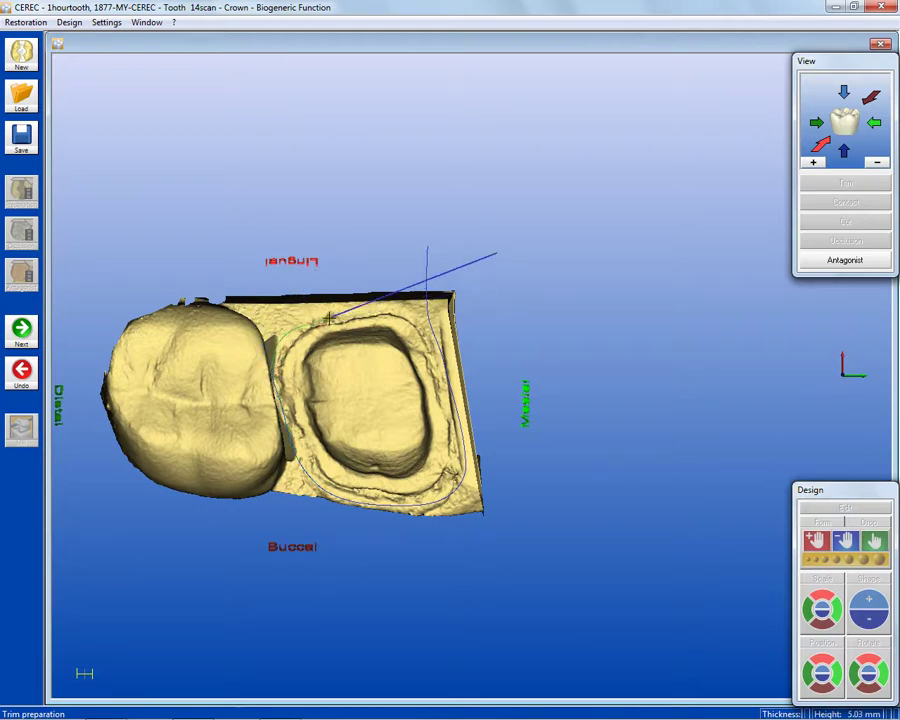
click(442, 311)
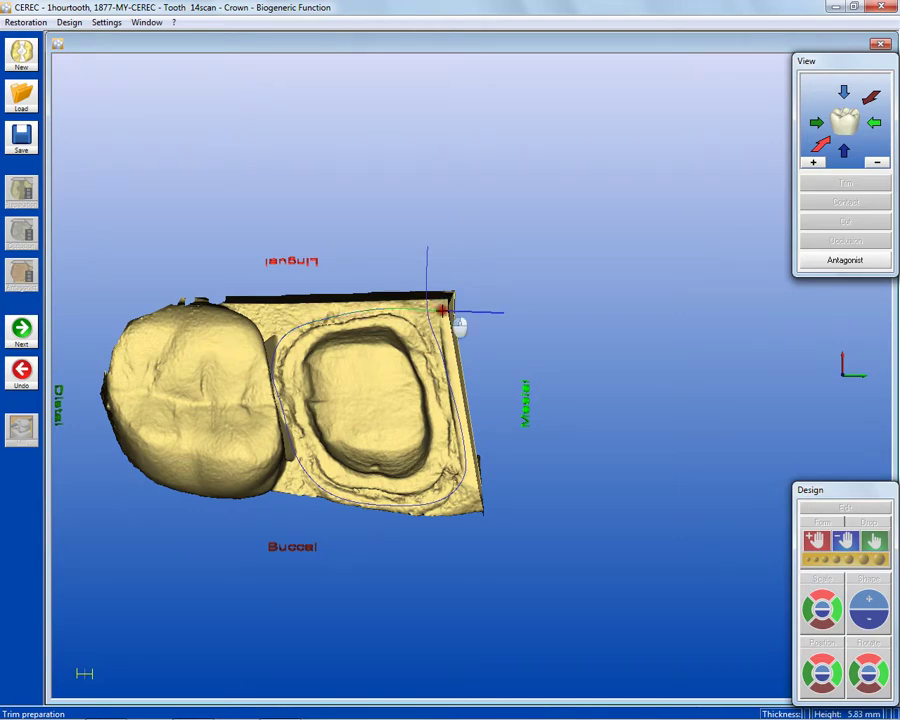
click(442, 311)
middle_drag(442, 311, 422, 512)
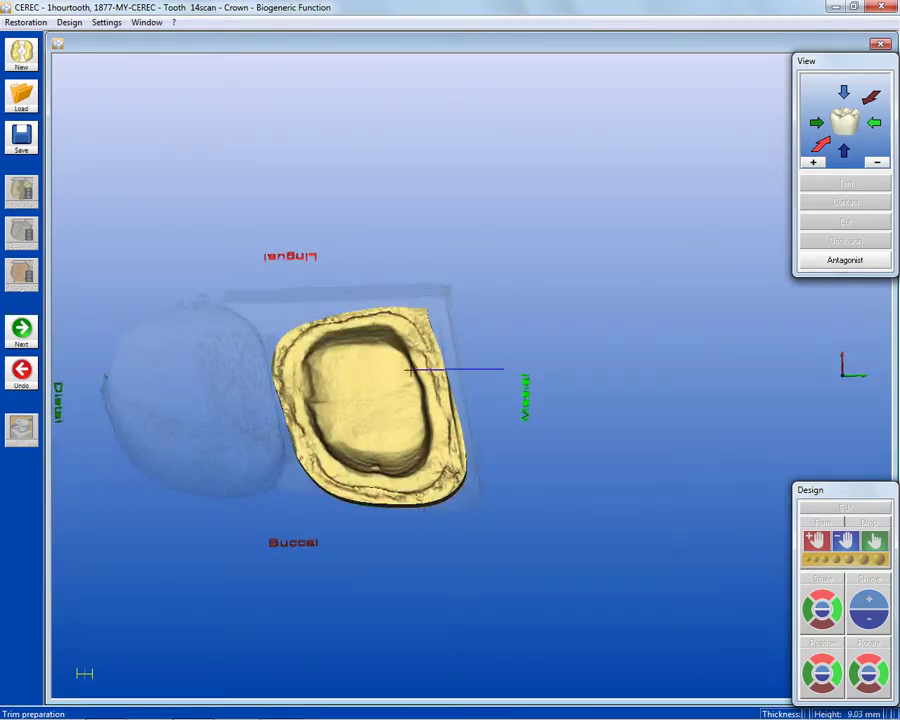
Accept the trimmed die, move to Trim antagonist, and inspect the overlaid bite registration
click(22, 328)
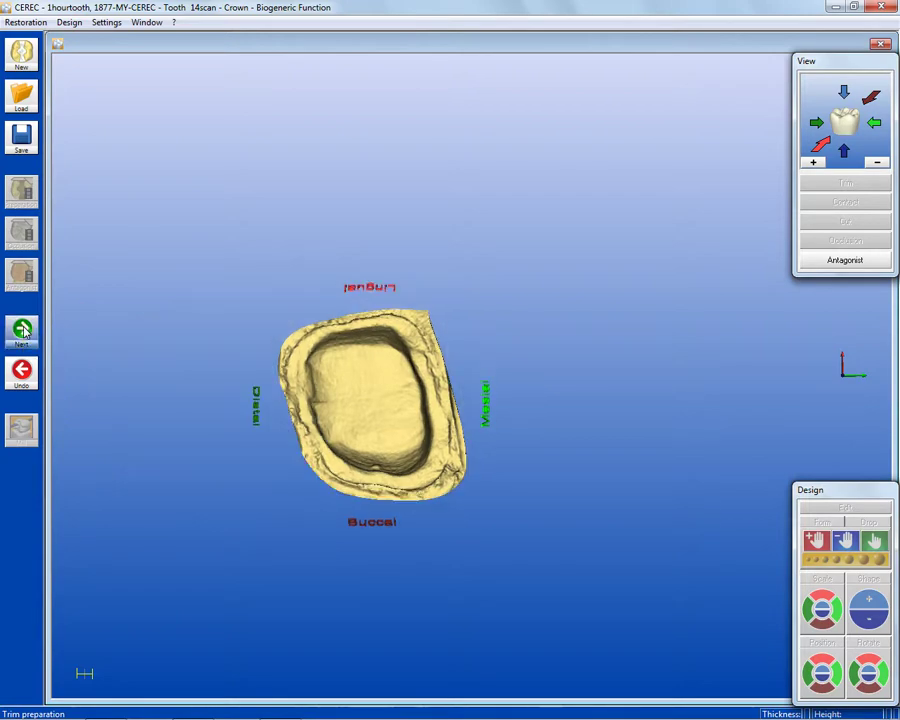
click(22, 328)
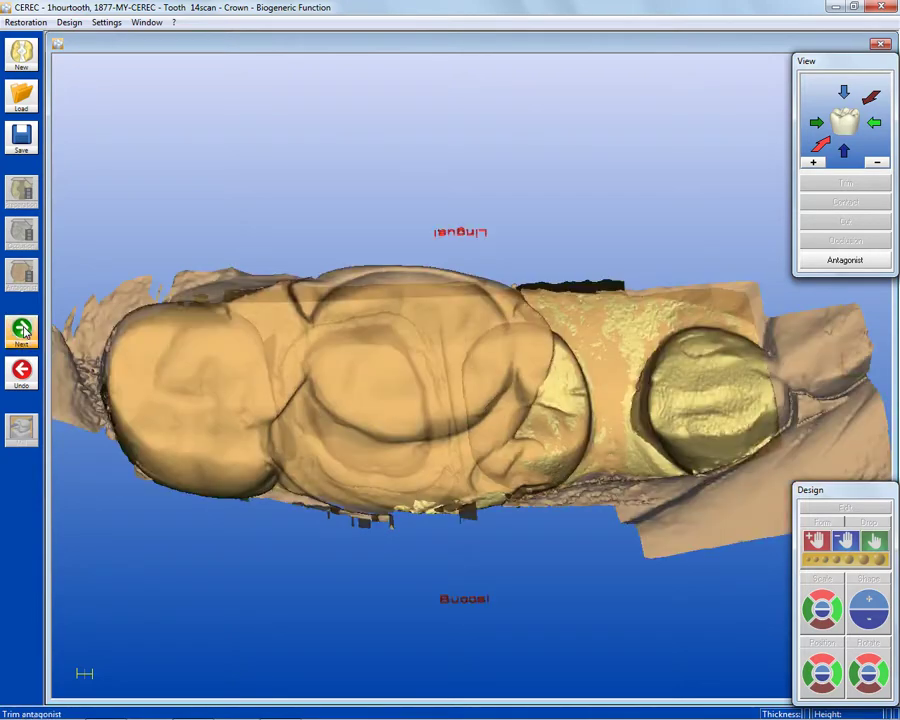
middle_drag(492, 442, 507, 482)
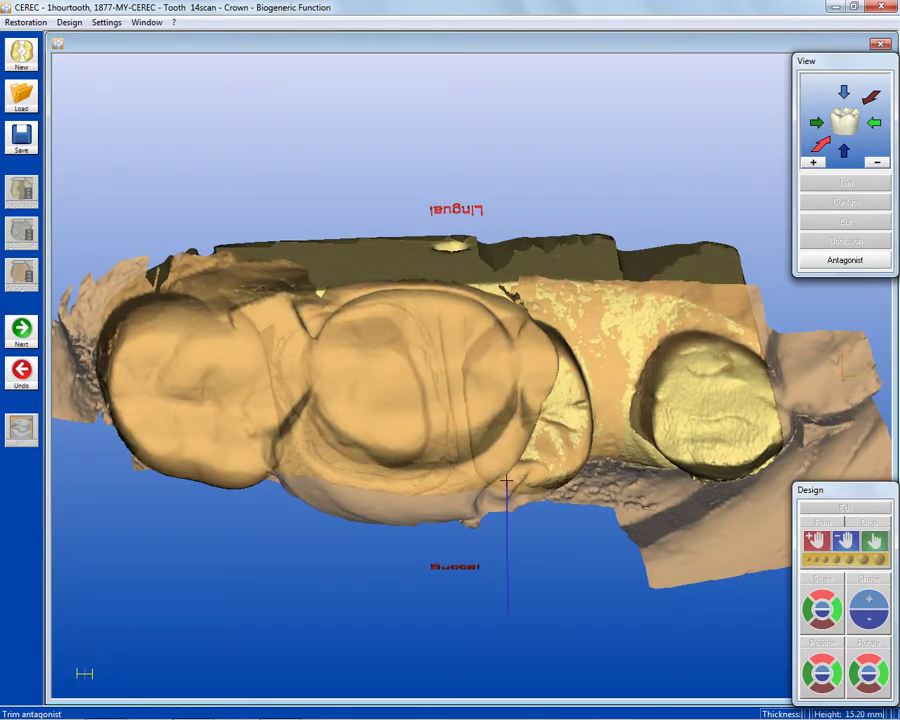
mouse_move(440, 482)
middle_down()
mouse_move(456, 524)
mouse_move(513, 397)
middle_up()
middle_drag(482, 545, 467, 502)
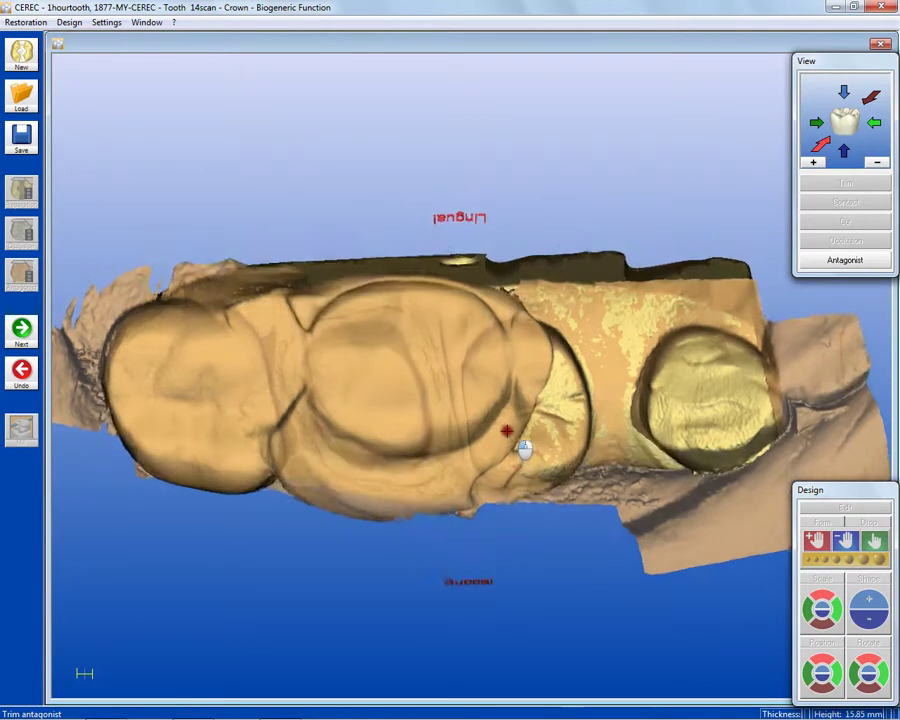
Draw a closed outline around the preparation to cut the bite registration down to a small patch
right_drag(523, 447, 484, 482)
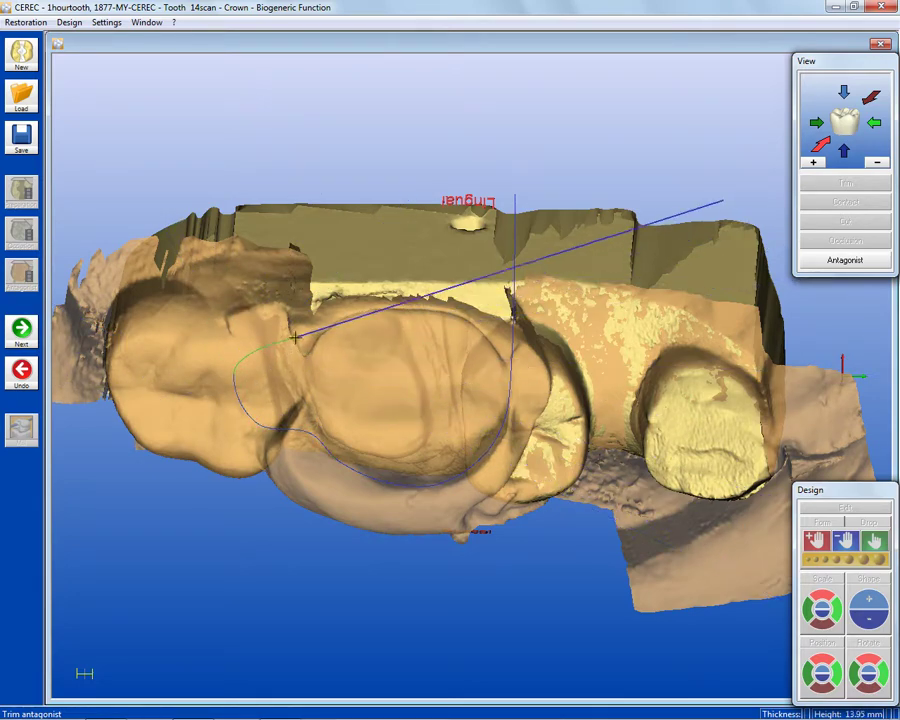
click(341, 326)
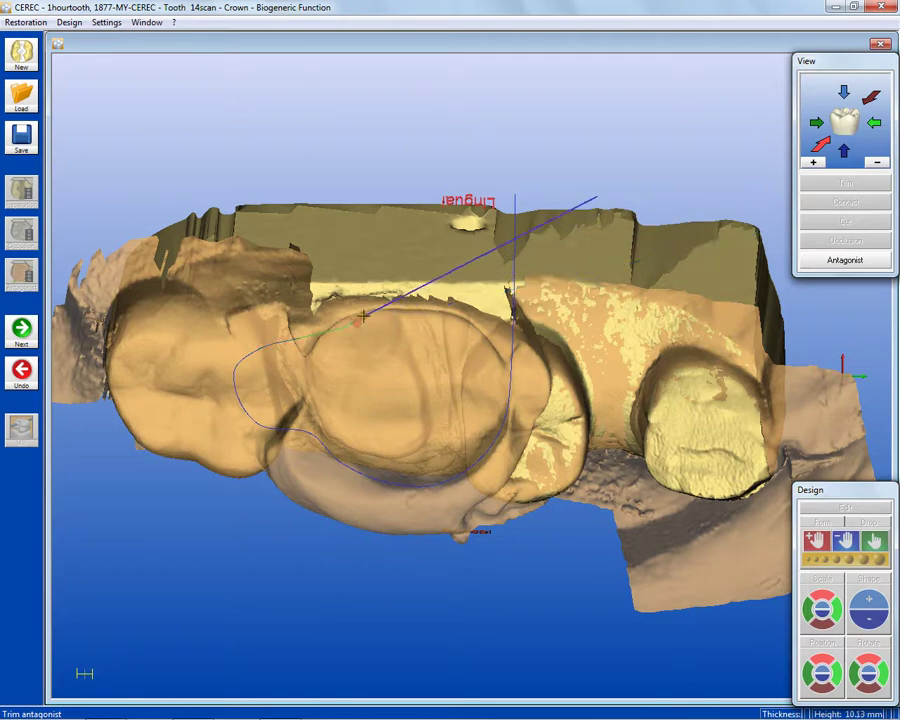
click(468, 323)
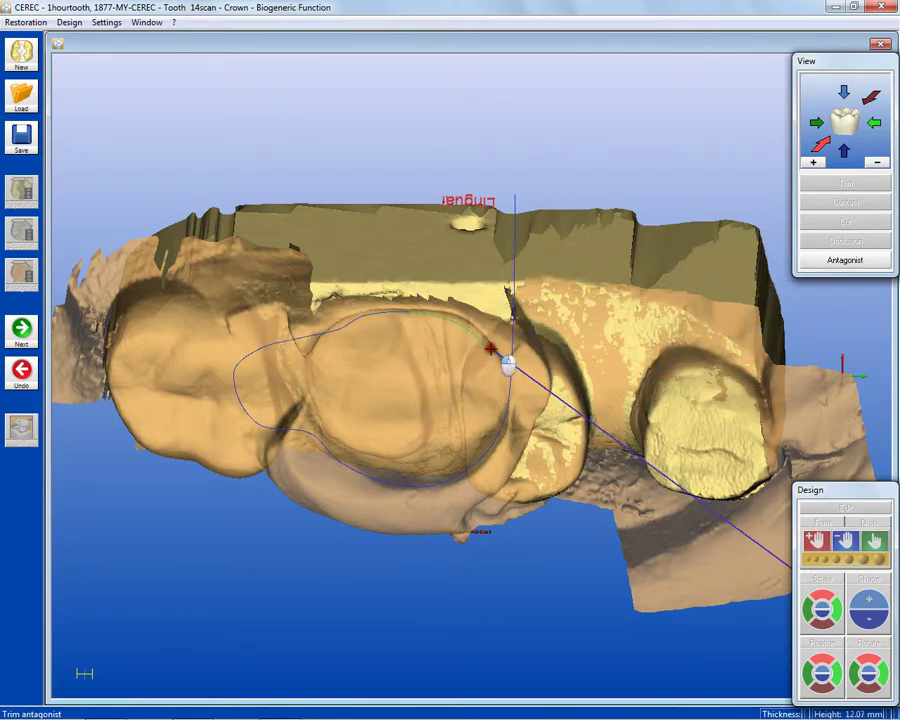
click(520, 391)
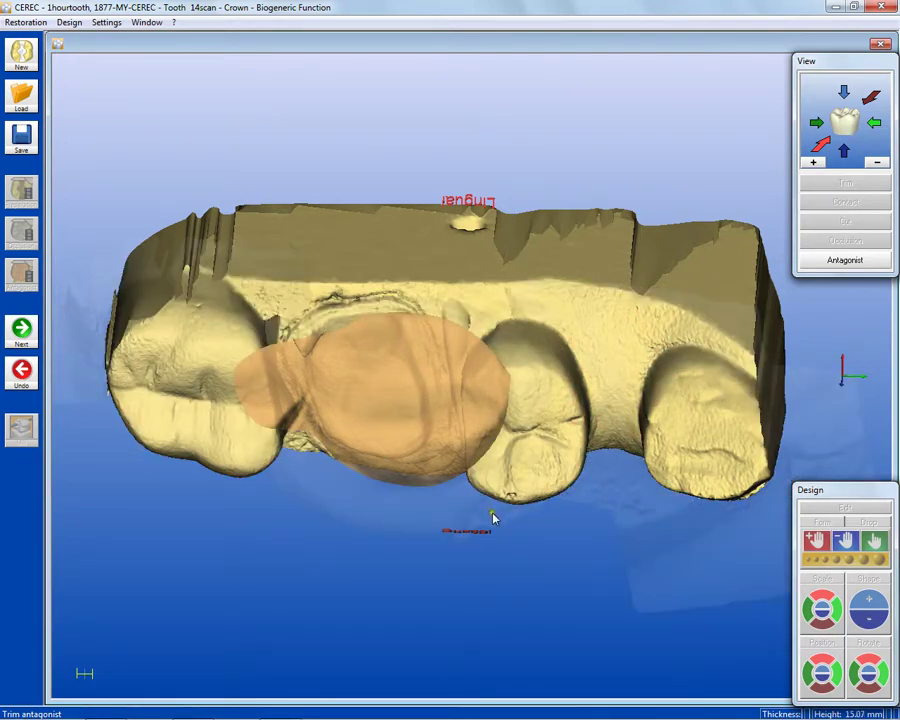
middle_drag(492, 518, 505, 254)
middle_drag(393, 418, 372, 408)
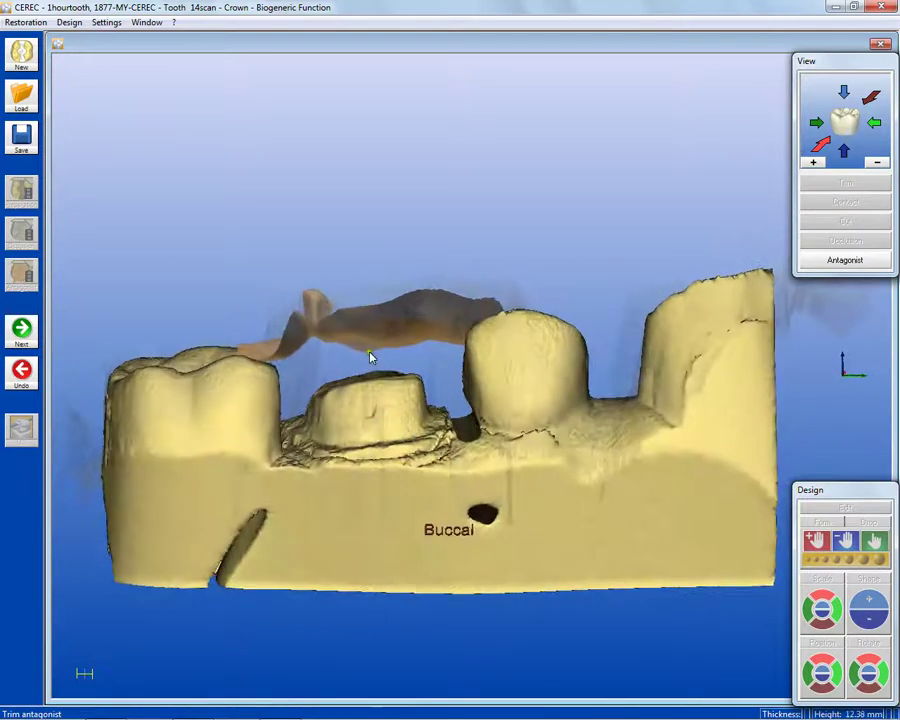
middle_drag(368, 360, 405, 455)
click(815, 162)
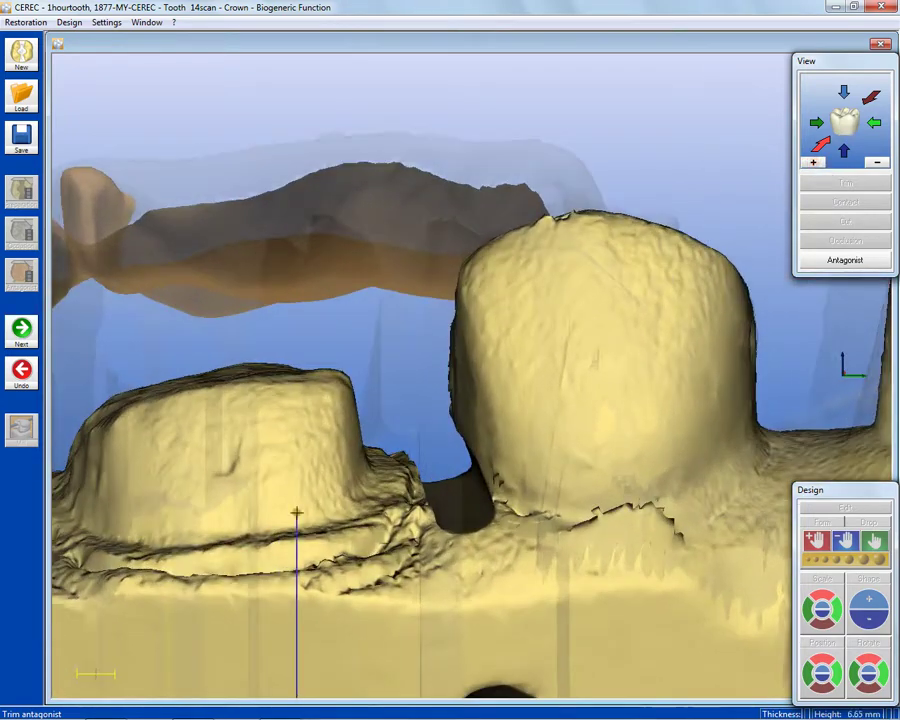
middle_drag(302, 508, 592, 437)
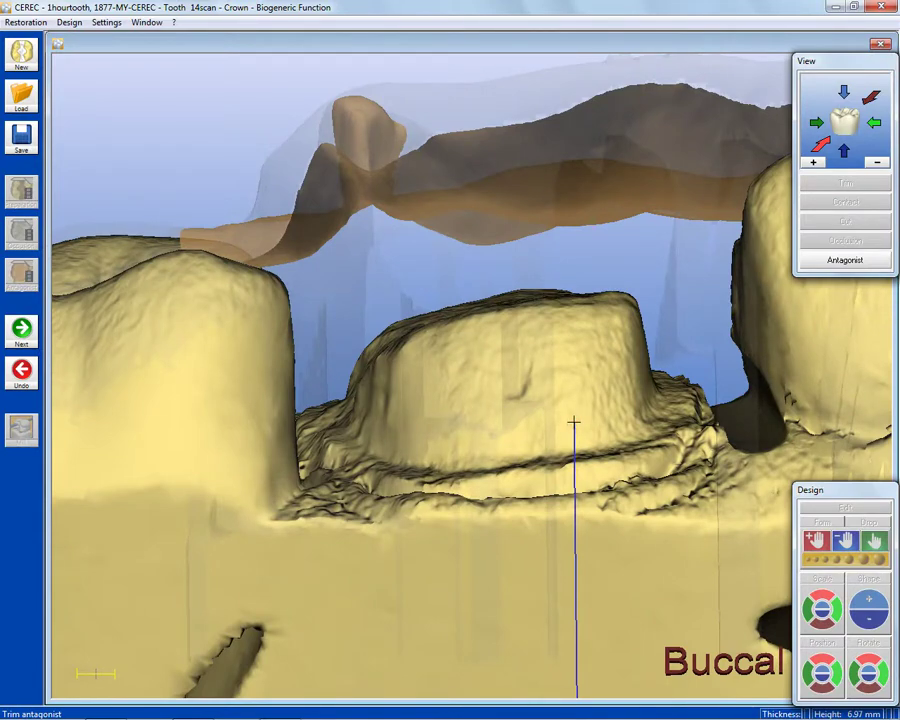
mouse_move(574, 423)
middle_down()
mouse_move(570, 408)
mouse_move(574, 424)
middle_up()
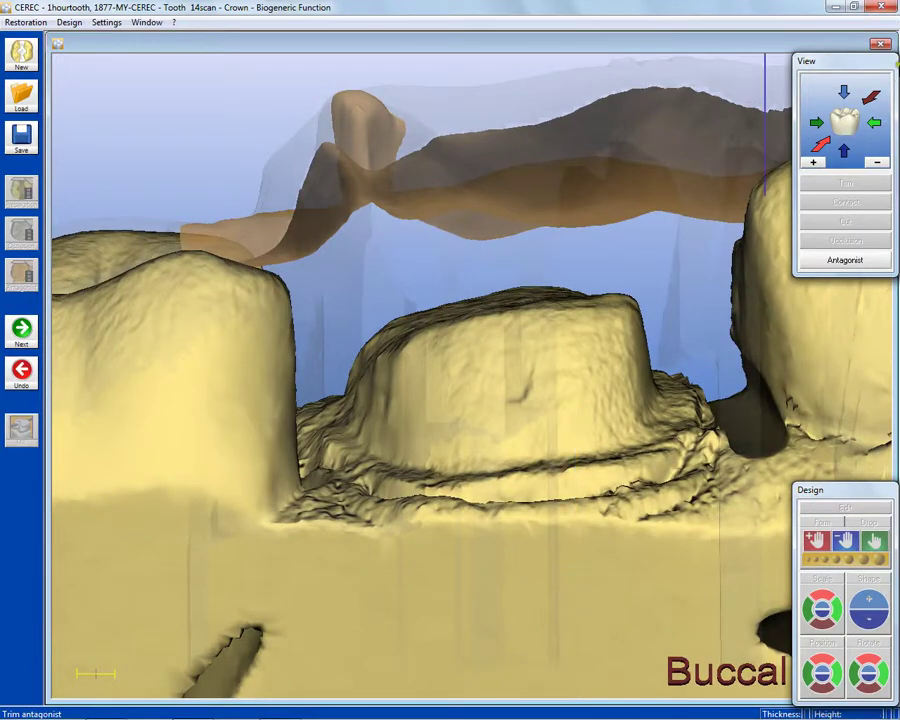
click(878, 163)
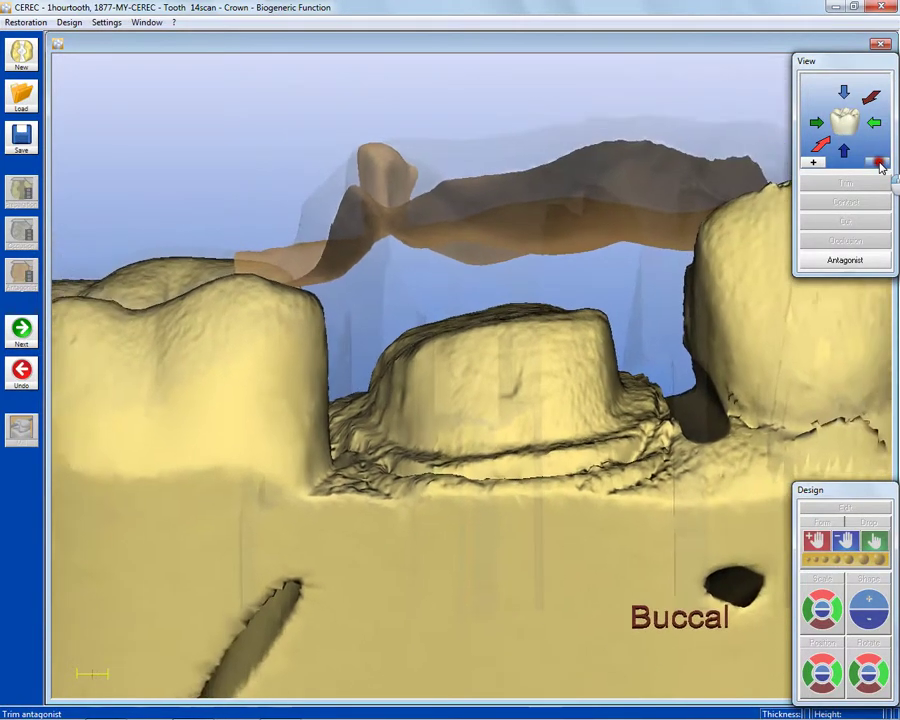
middle_drag(512, 412, 502, 610)
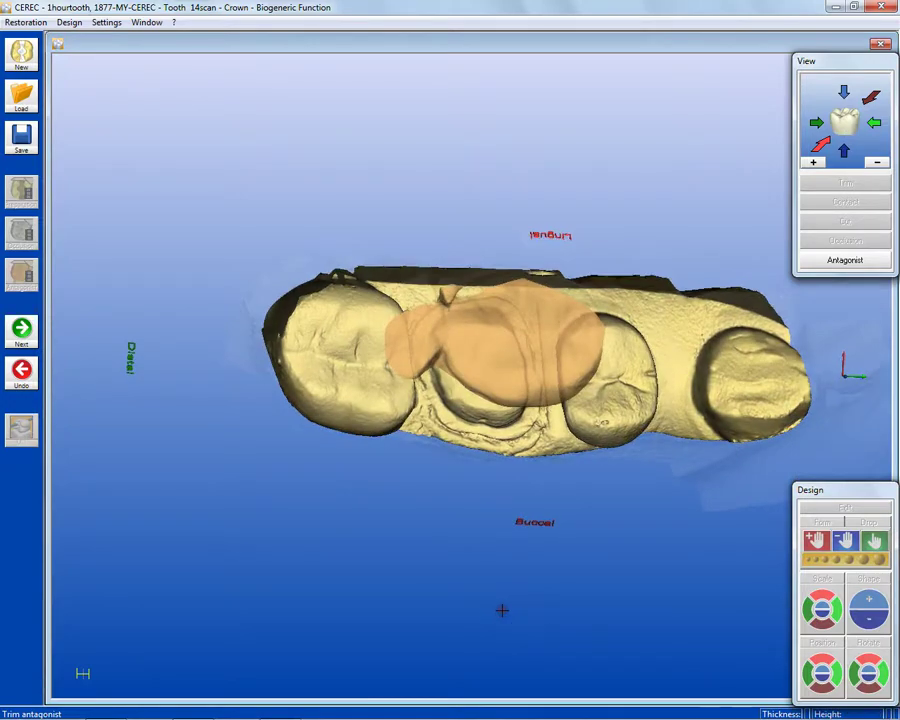